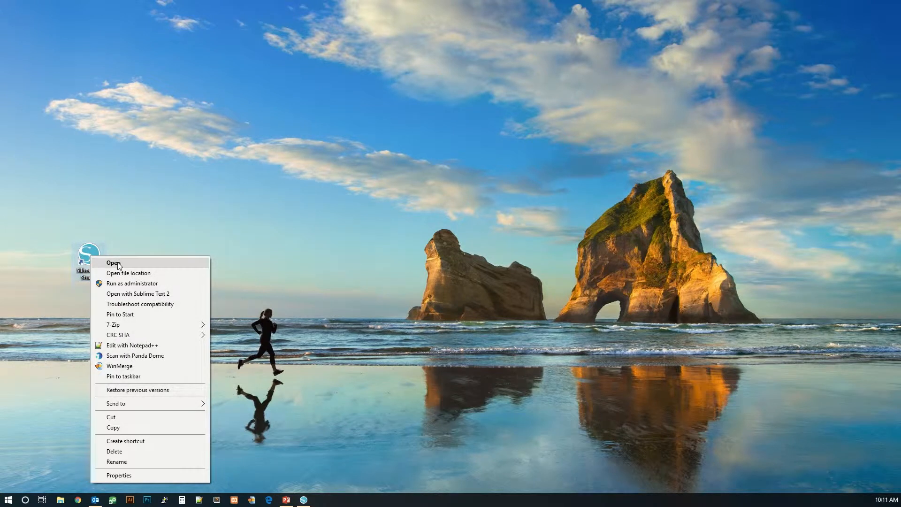
Launch Silhouette Studio, create a new blank document, and bring up the file-opening dialog without opening anything.
left_click(114, 263)
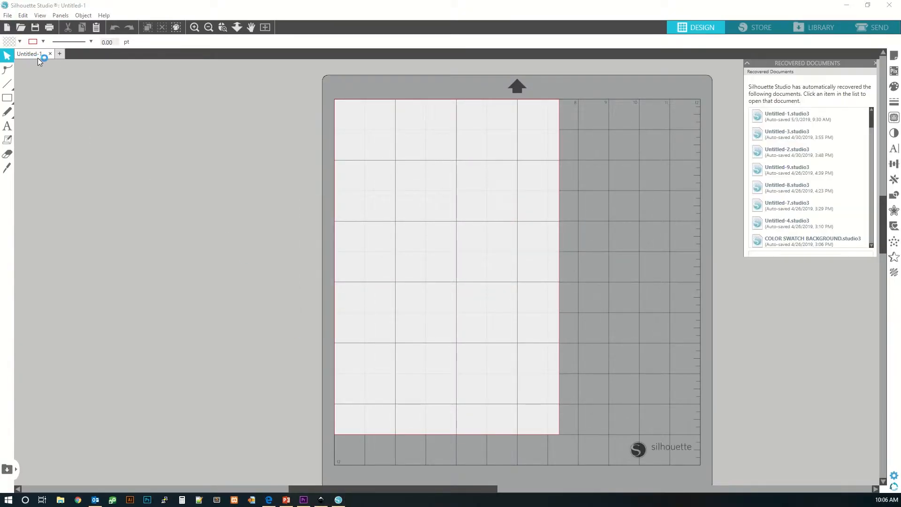
left_click(8, 33)
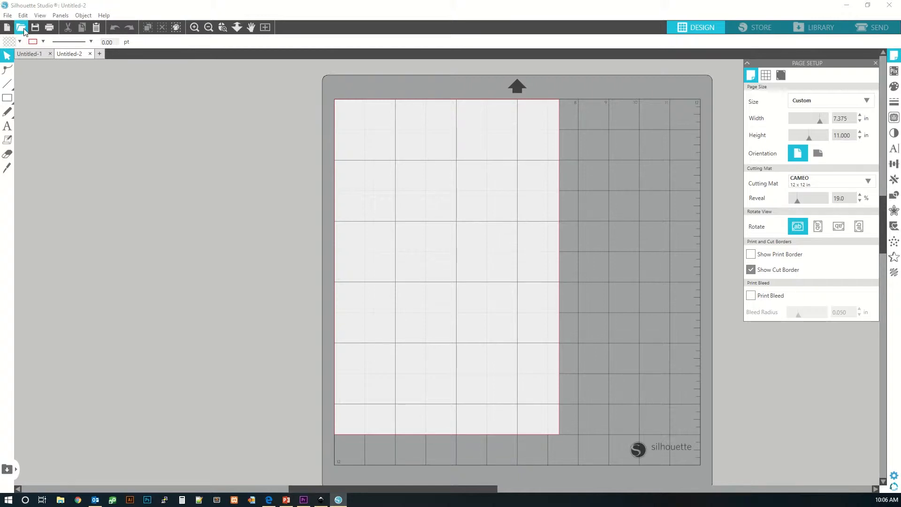
left_click(21, 27)
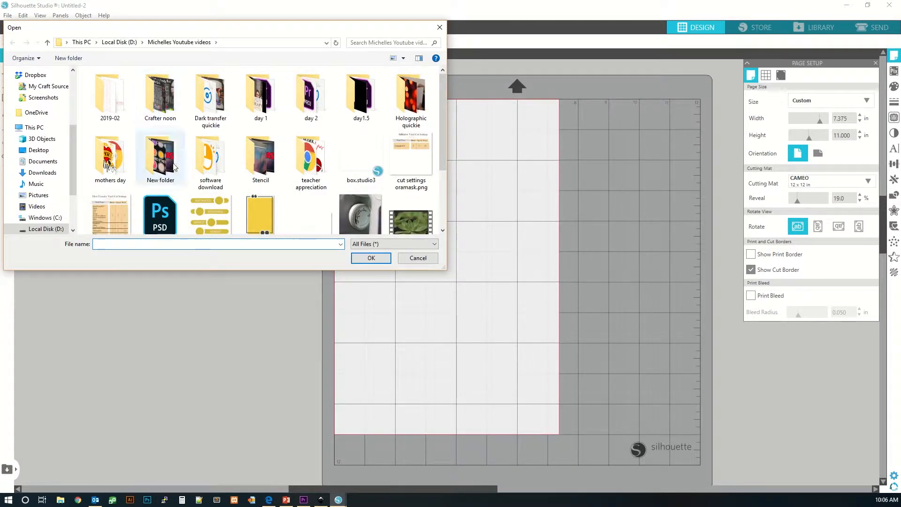
left_click(423, 260)
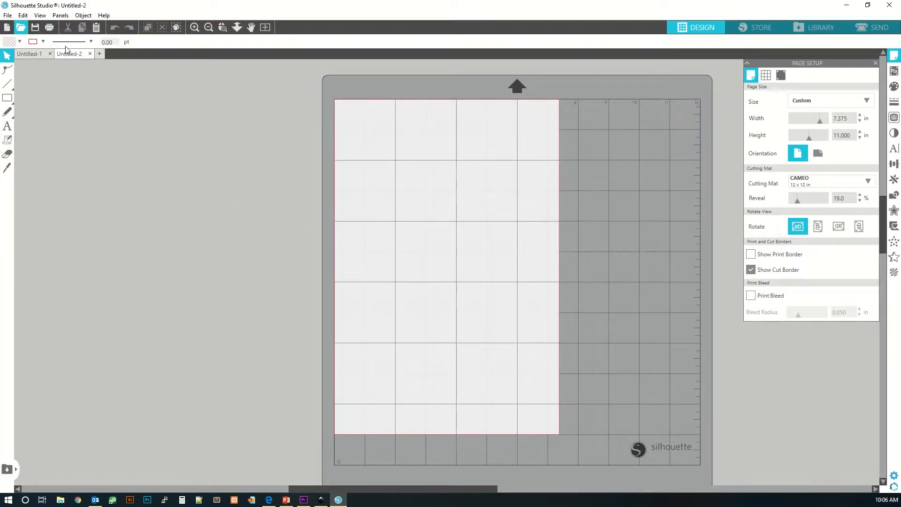
Save the new document as "demonstration" and check the printer options without printing.
left_click(36, 27)
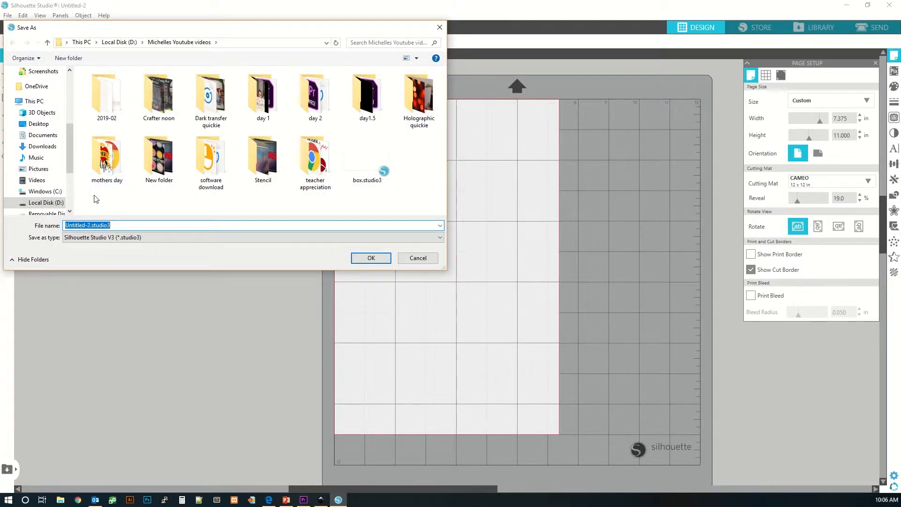
type("demonstration")
left_click(370, 259)
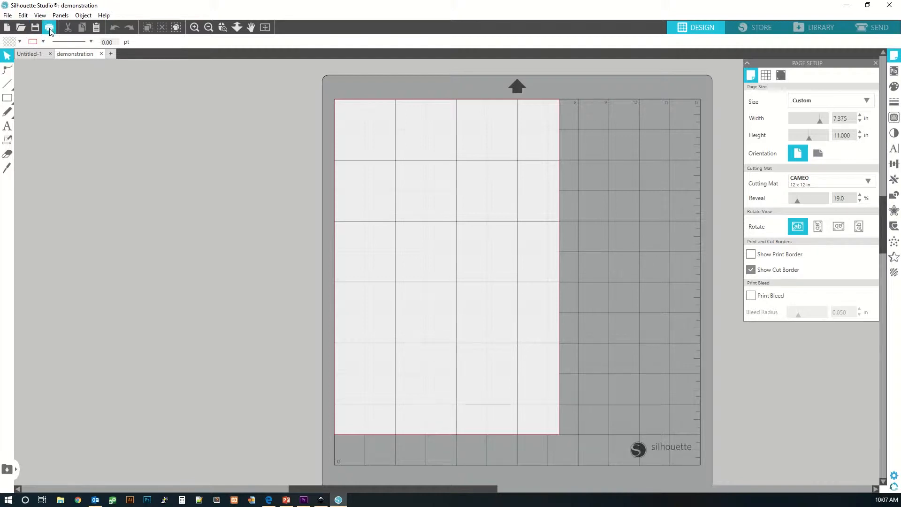
left_click(49, 28)
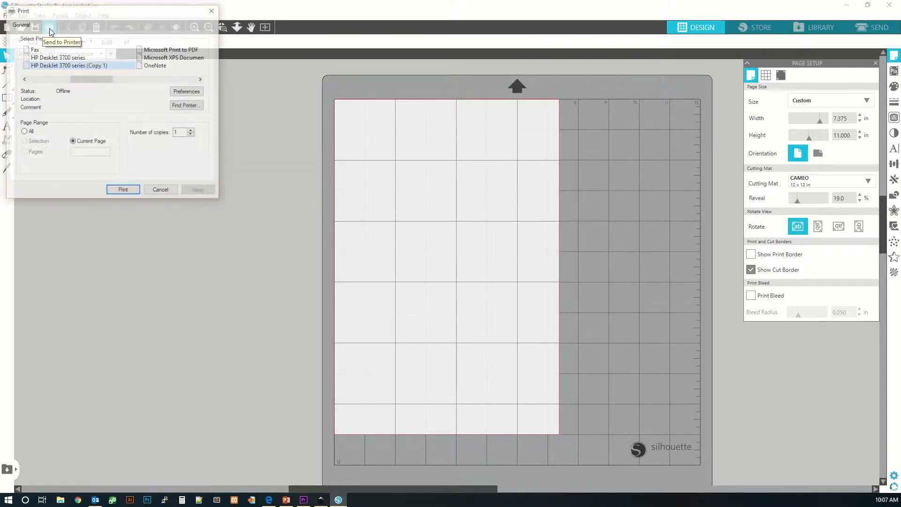
left_click(169, 192)
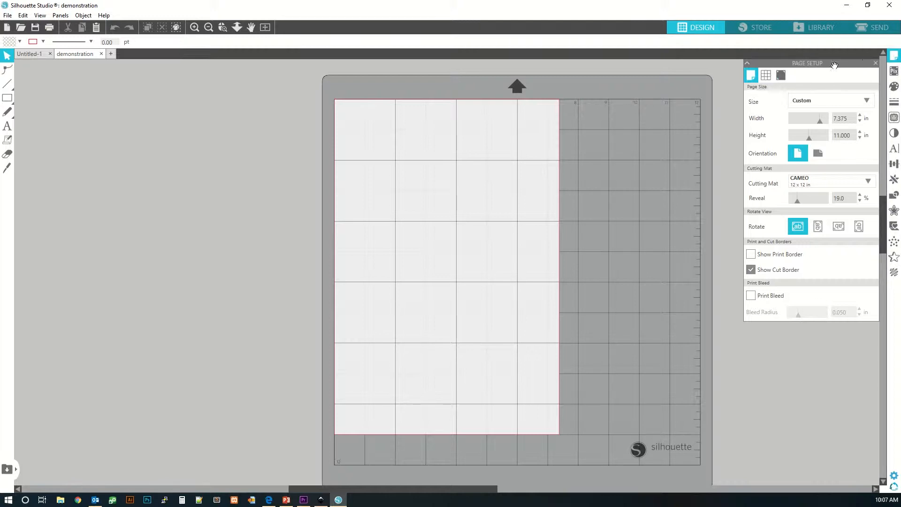
Look through the predefined page sizes without choosing another one.
left_click(831, 101)
scroll(823, 187, "down", 2)
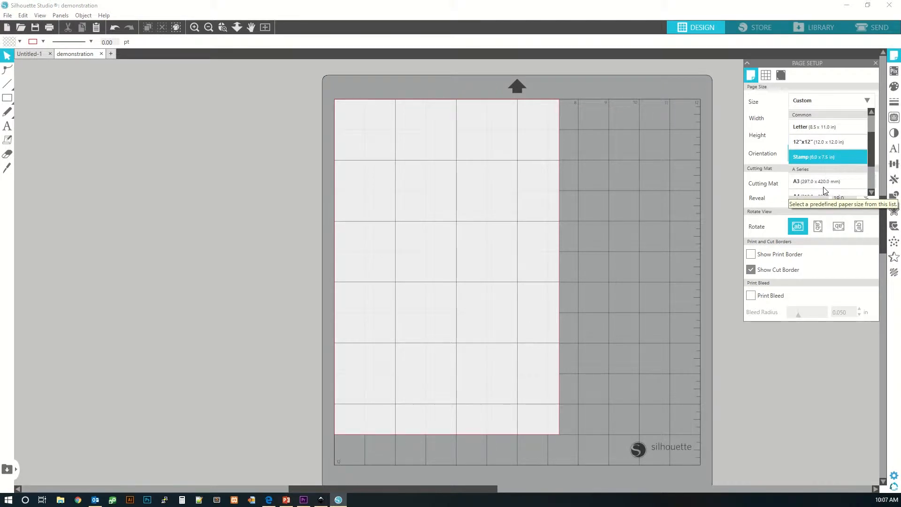
scroll(824, 188, "up", 3)
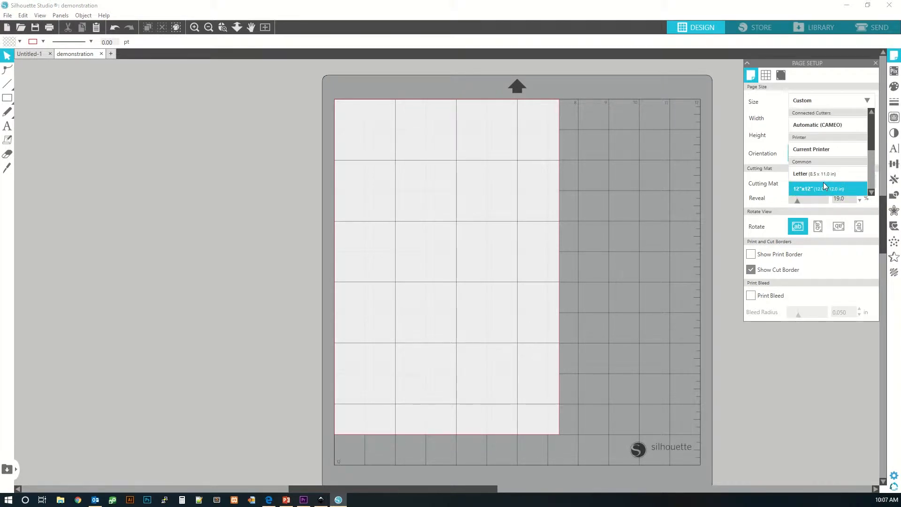
left_click(835, 99)
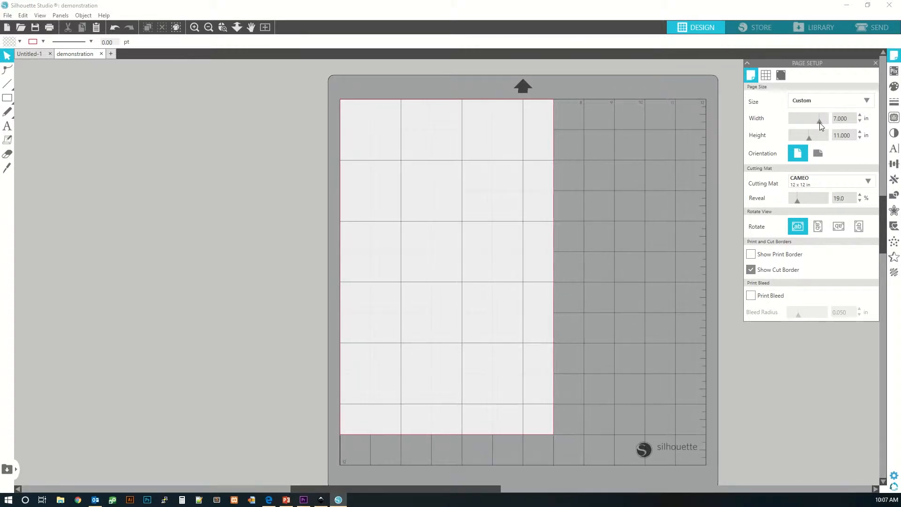
Set both the page width and the page height to 5 in.
mouse_move(820, 122)
left_mouse_down()
mouse_move(792, 123)
mouse_move(825, 123)
mouse_move(823, 143)
mouse_move(809, 141)
mouse_move(823, 122)
left_mouse_up()
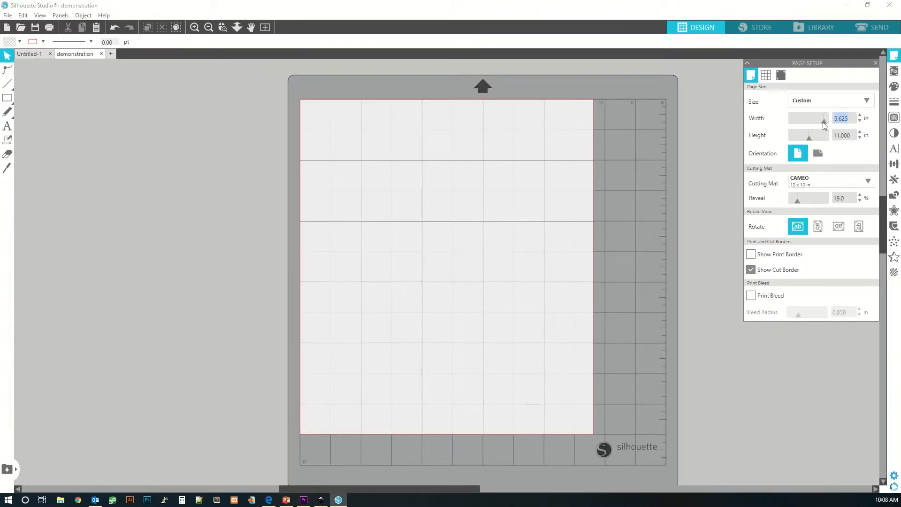
type("5")
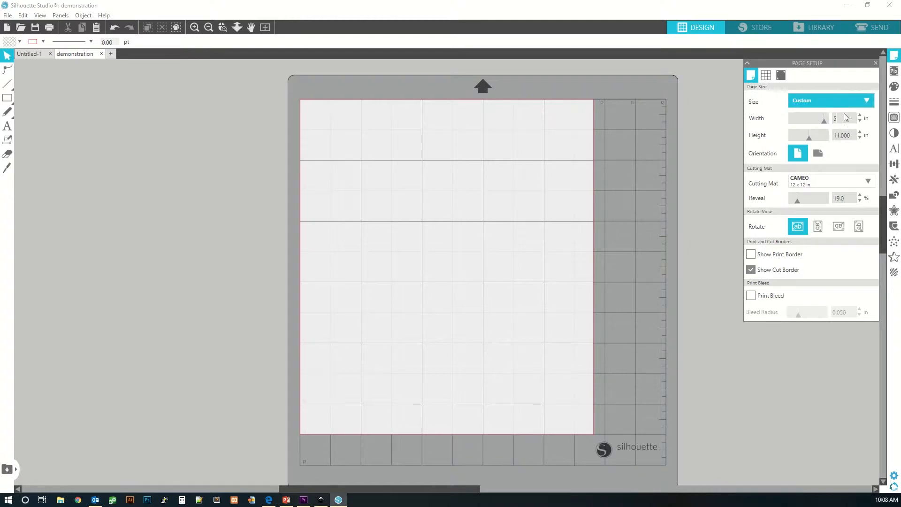
left_click(853, 136)
left_click_drag(853, 136, 832, 139)
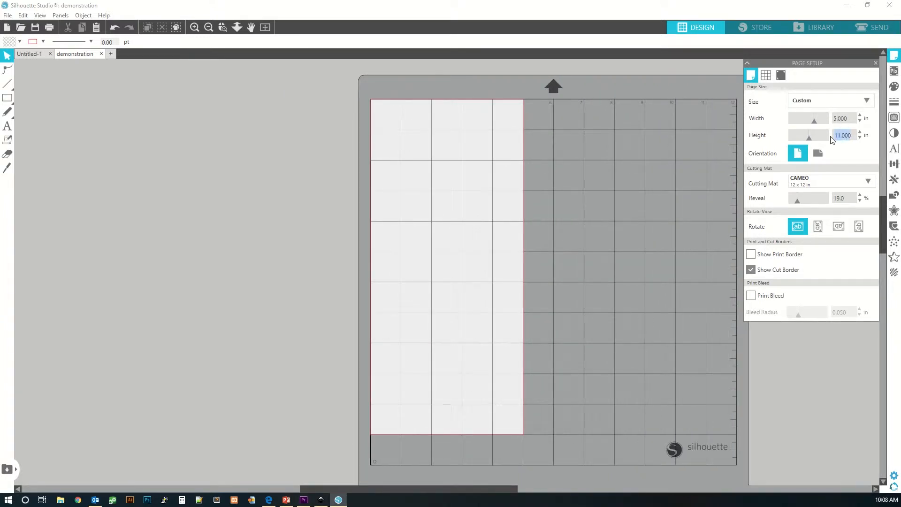
type("5")
key("Return")
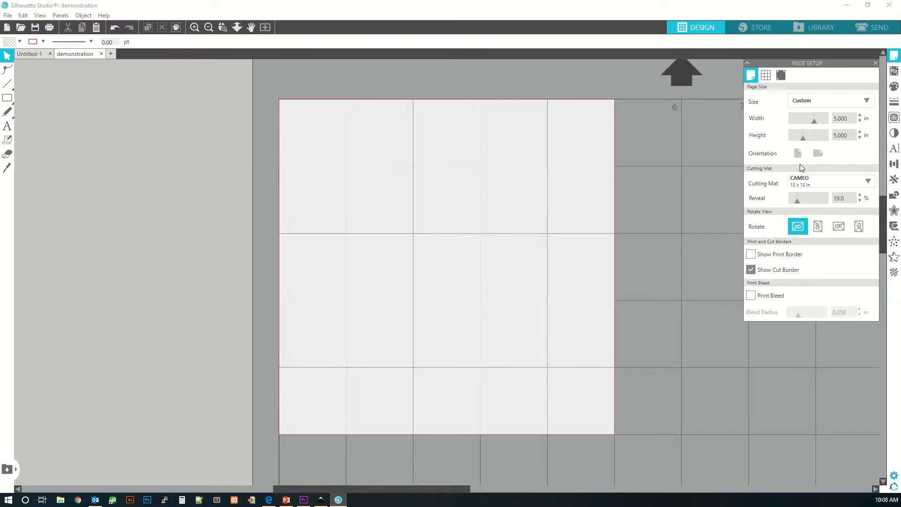
Set the page height to 7 in, and preview the landscape orientation before restoring portrait.
double_click(849, 134)
type("7")
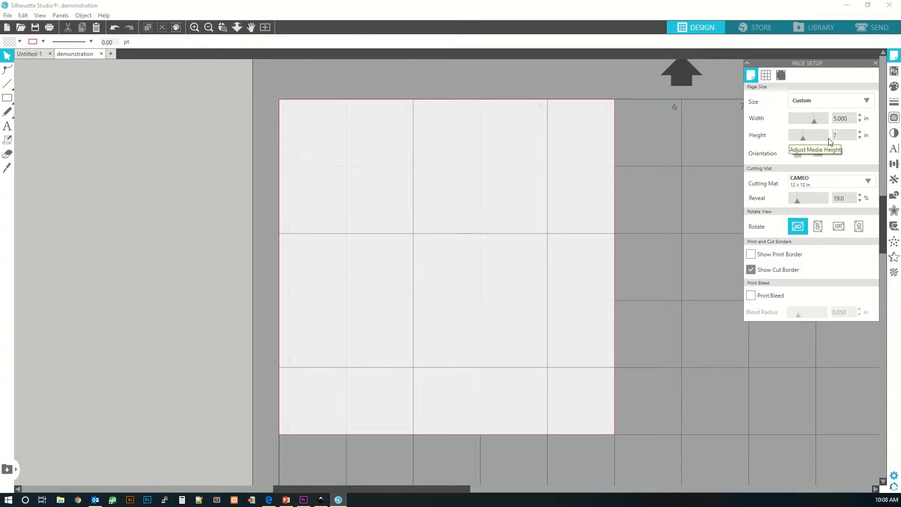
key("Return")
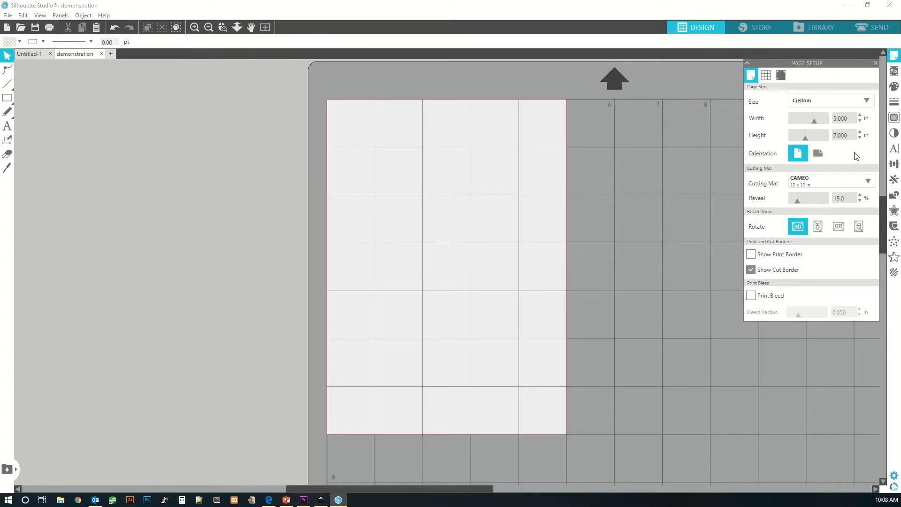
left_click(819, 153)
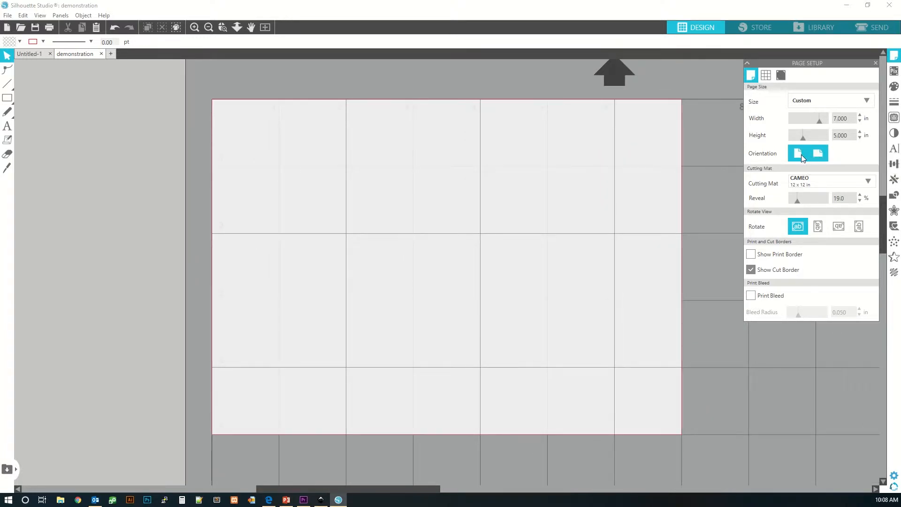
left_click(801, 154)
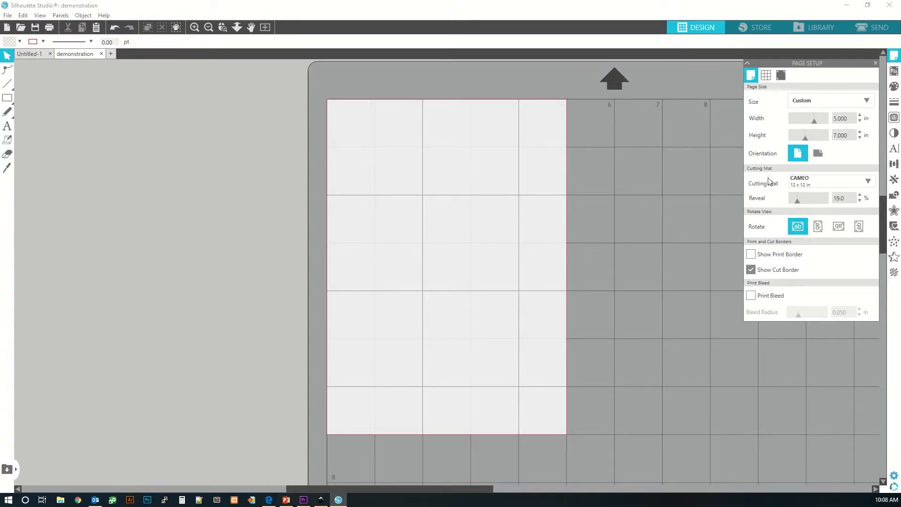
Check the available cutting mats, keep CAMEO 12 x 12 in, and set the mat reveal to 1%.
left_click(813, 183)
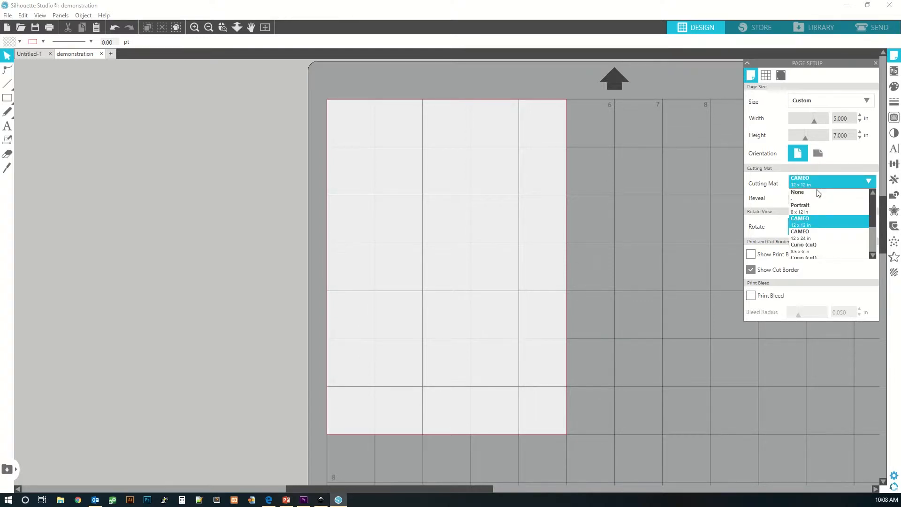
left_click(814, 229)
left_click(830, 232)
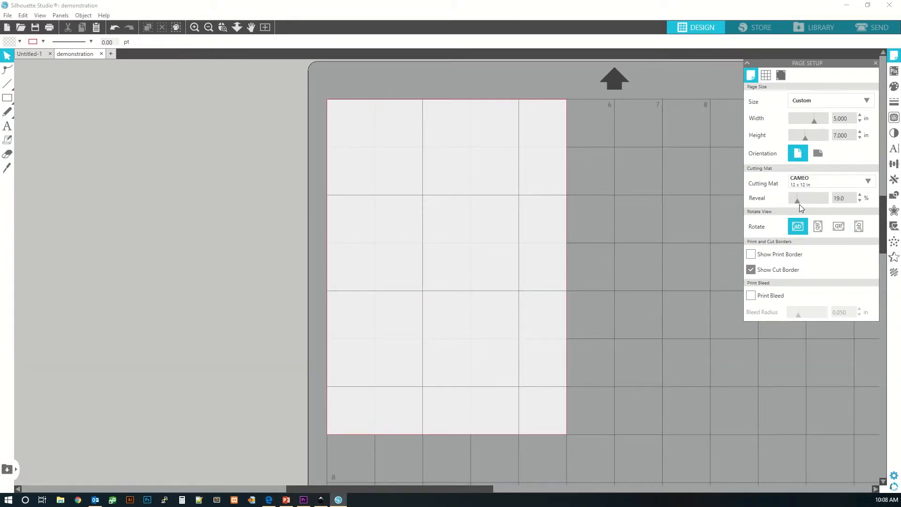
mouse_move(799, 202)
left_mouse_down()
mouse_move(814, 205)
mouse_move(791, 207)
left_mouse_up()
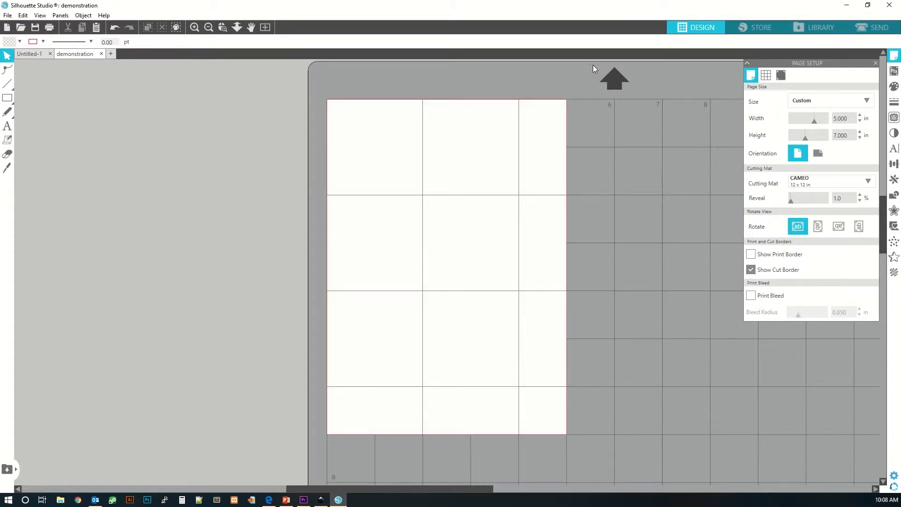
Preview the mat at each available view rotation and return the view to 0°.
left_click(818, 227)
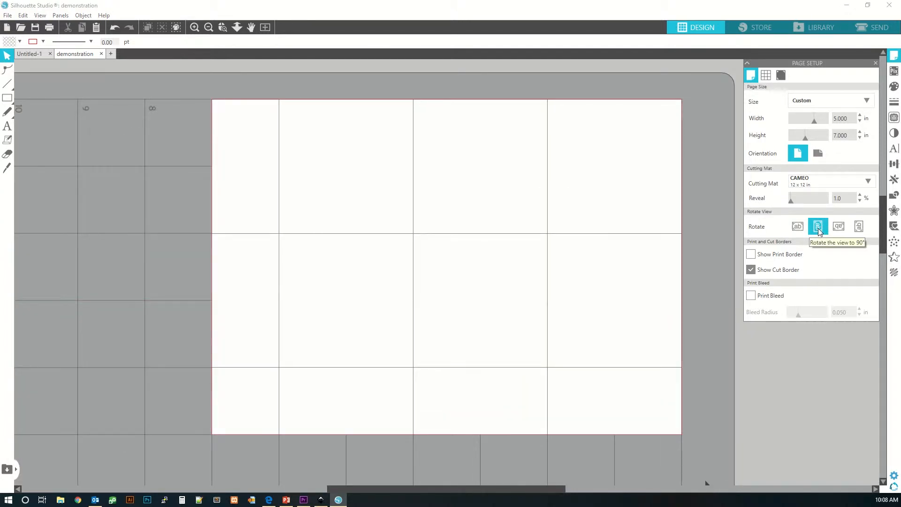
left_click(838, 227)
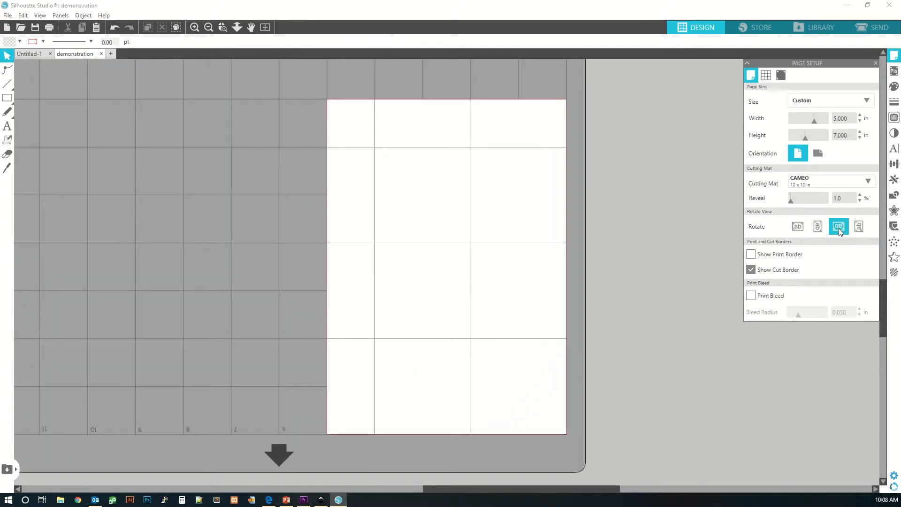
left_click(858, 226)
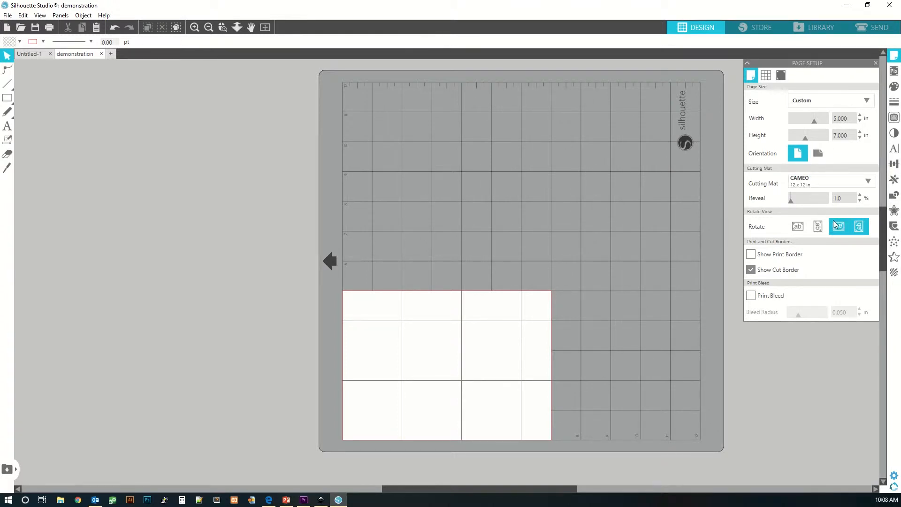
left_click(798, 227)
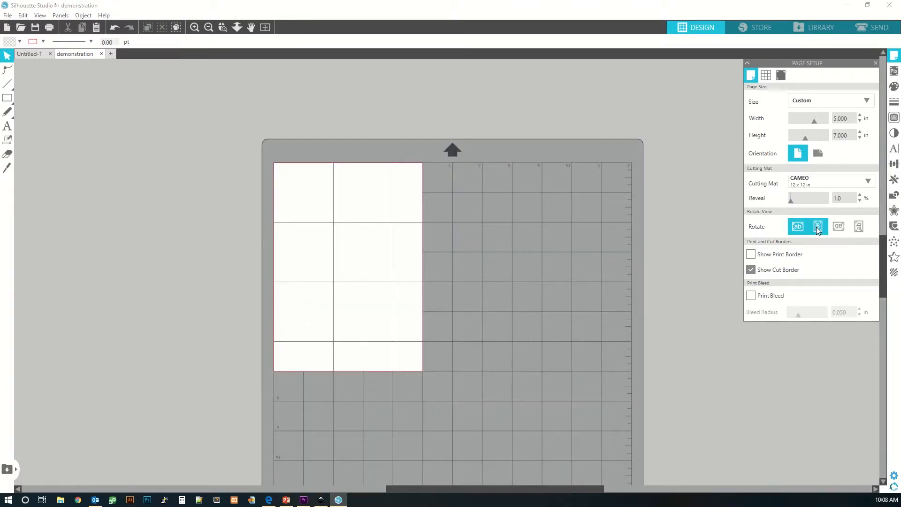
left_click(817, 229)
left_click(843, 229)
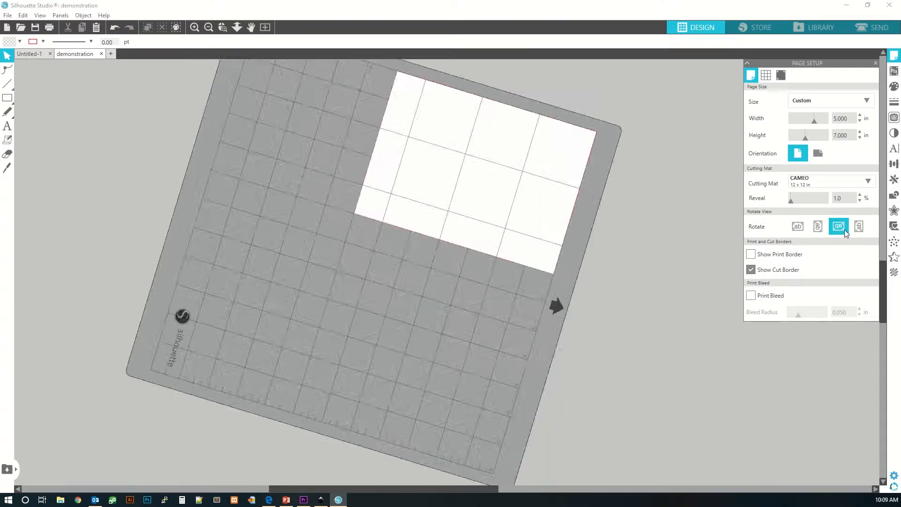
left_click(858, 230)
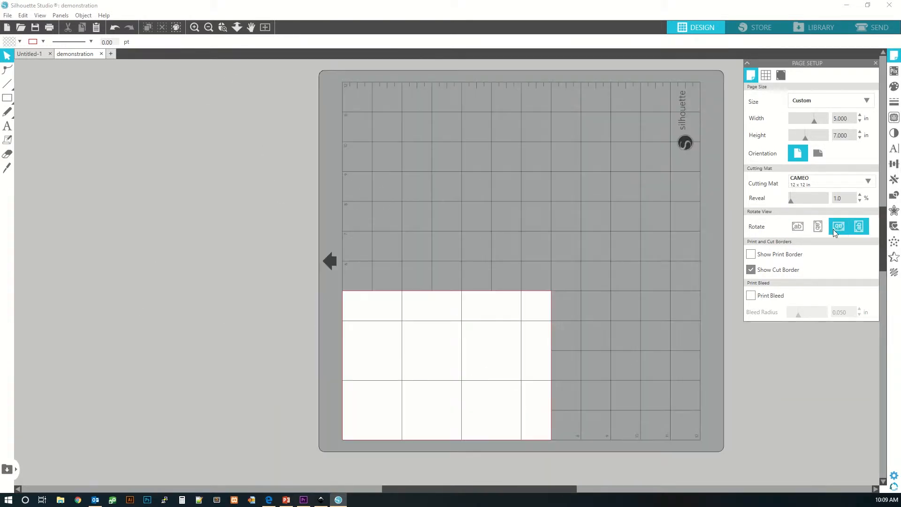
left_click(800, 228)
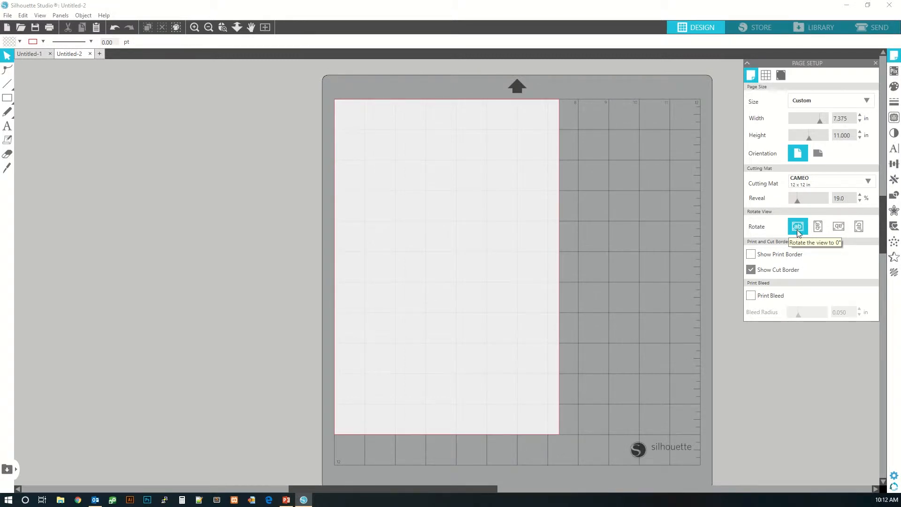
Show and hide the print border, and turn the cut border off and back on.
left_click(751, 255)
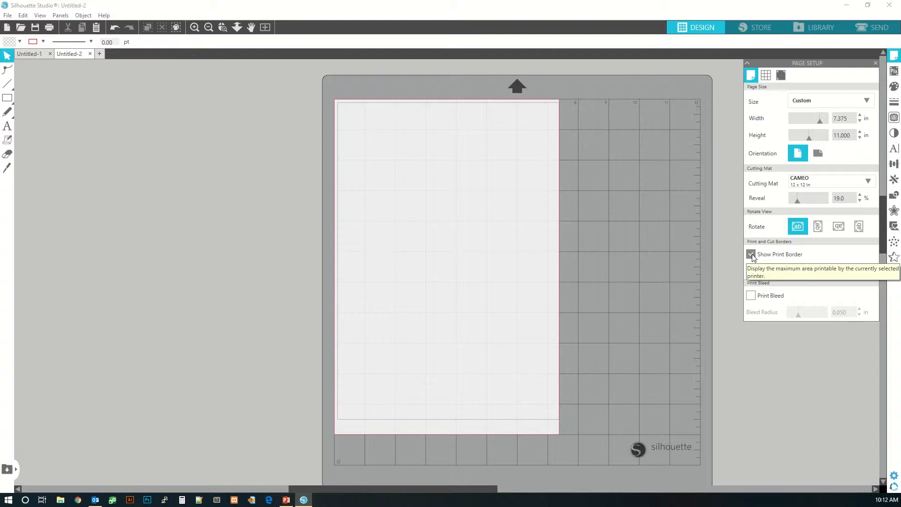
left_click(752, 255)
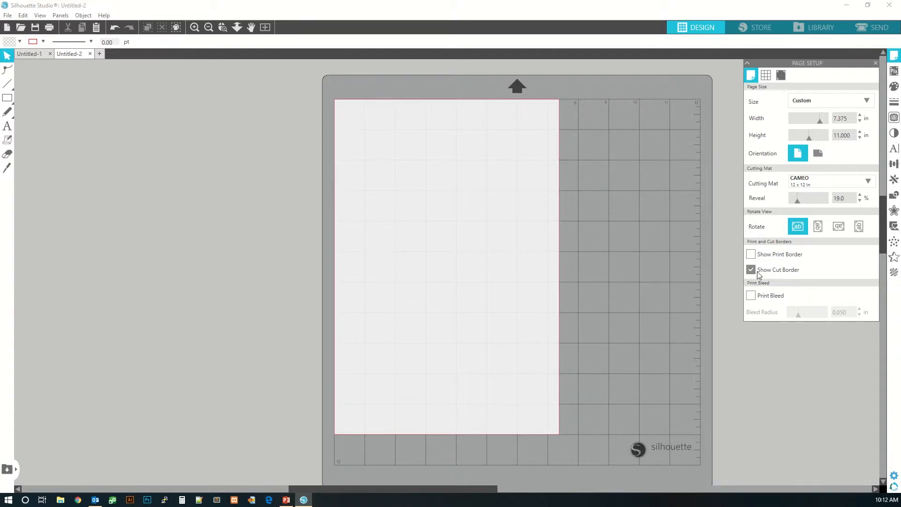
left_click(753, 271)
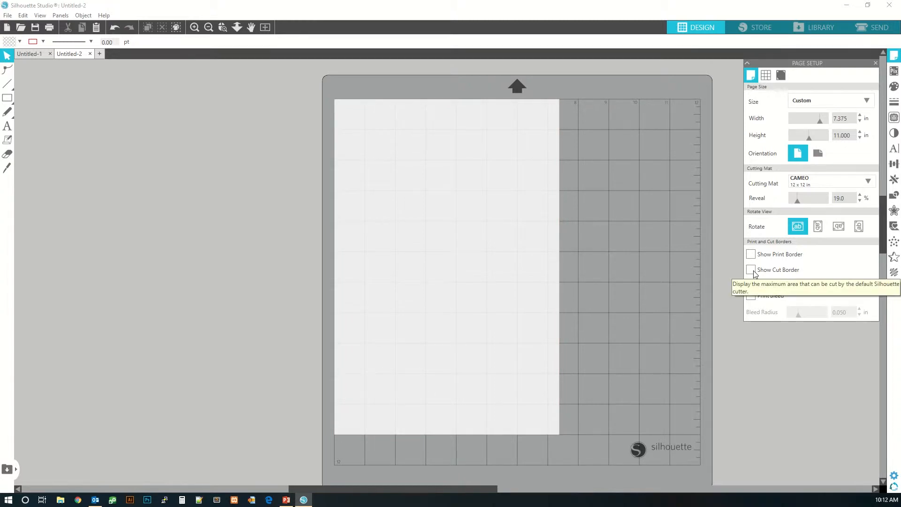
left_click(752, 271)
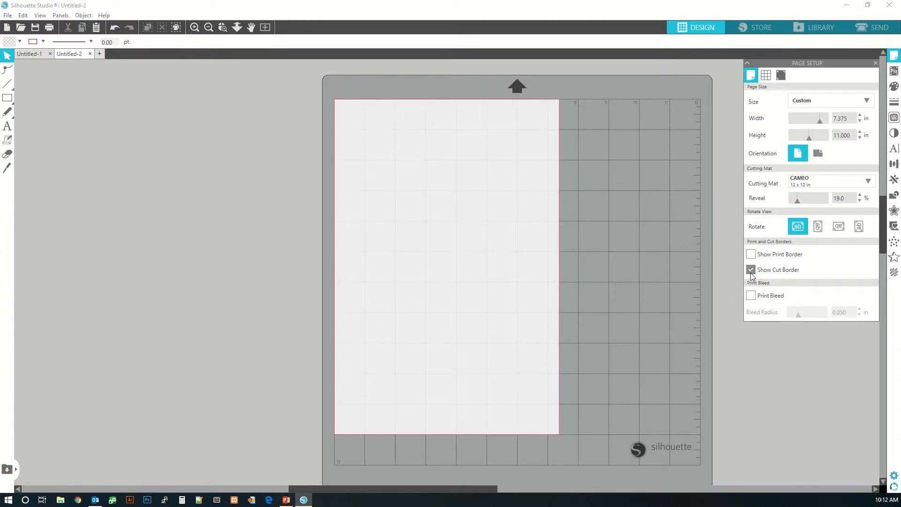
Turn on the page grid in the grid settings.
left_click(766, 75)
left_click(751, 75)
left_click(765, 76)
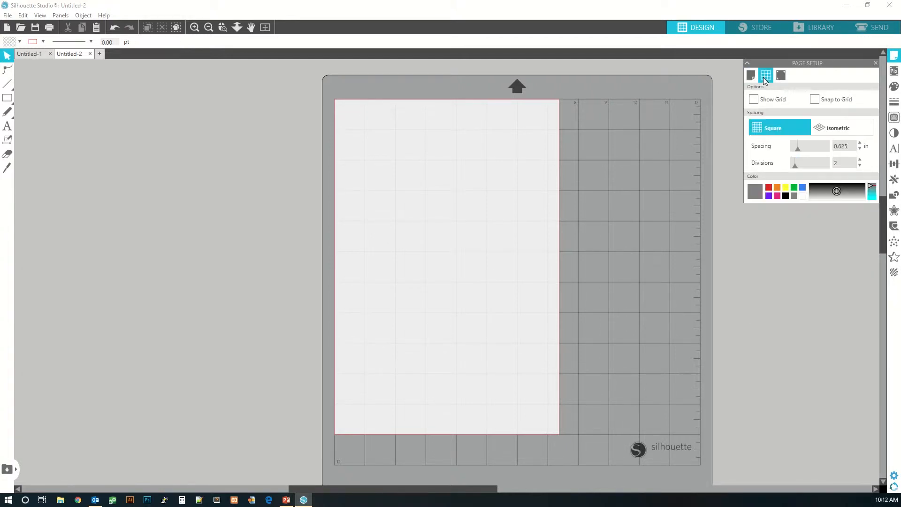
left_click(753, 99)
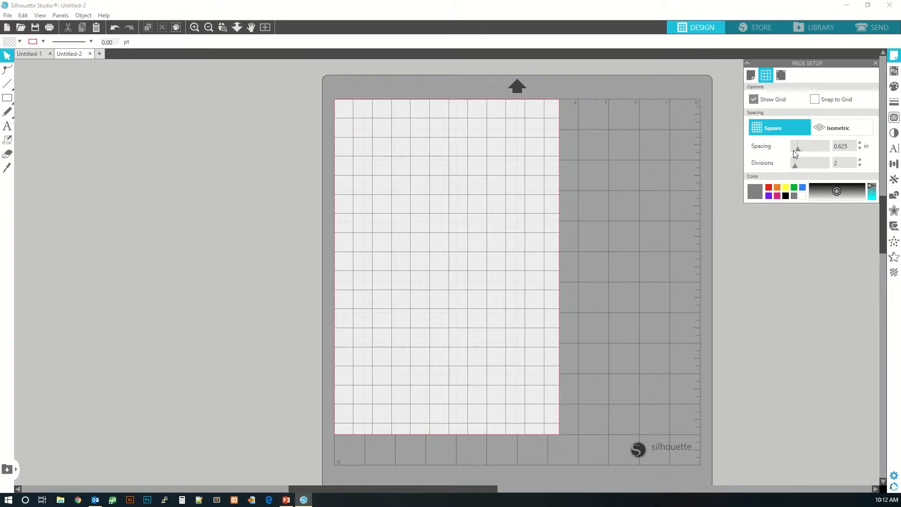
Set the square page grid to a spacing of 2 in with 1 division.
mouse_move(797, 149)
left_mouse_down()
mouse_move(815, 150)
mouse_move(793, 169)
mouse_move(798, 149)
mouse_move(810, 150)
left_mouse_up()
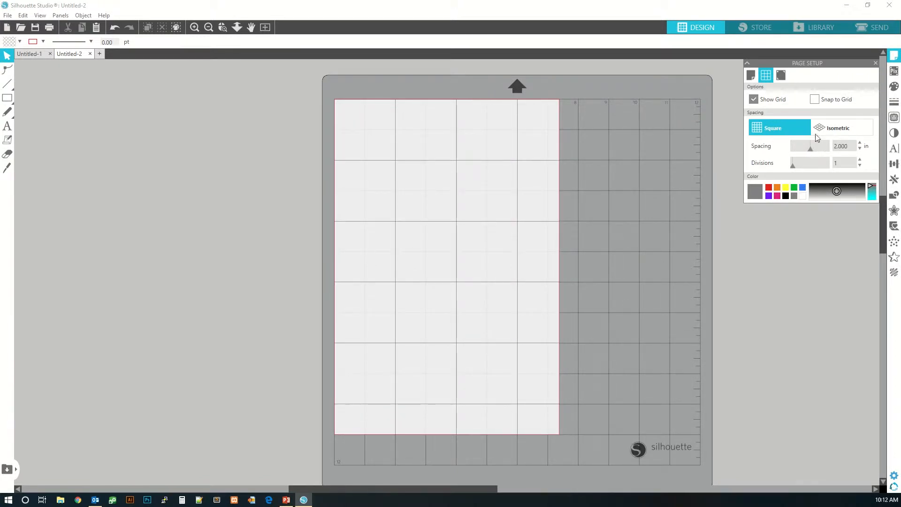
Preview the Type 1 registration marks on the page, switch the marks back off, and close the page setup.
left_click(780, 76)
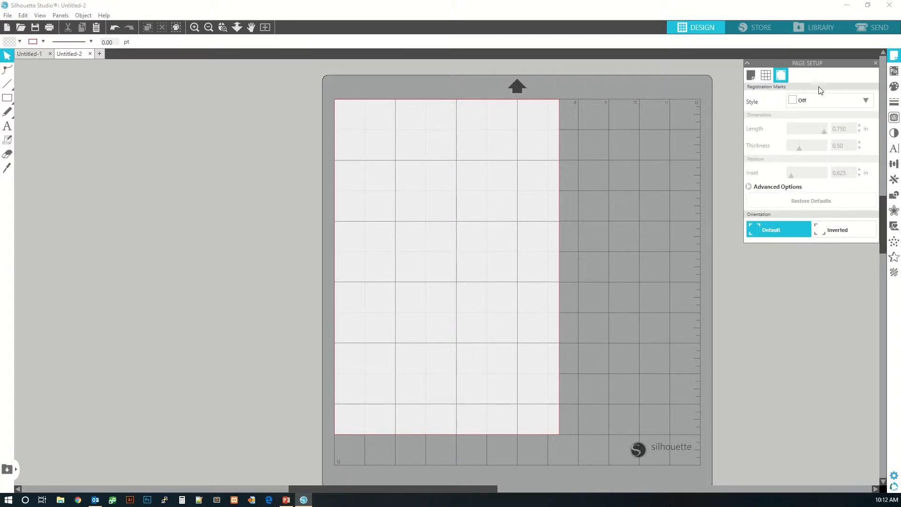
left_click(841, 103)
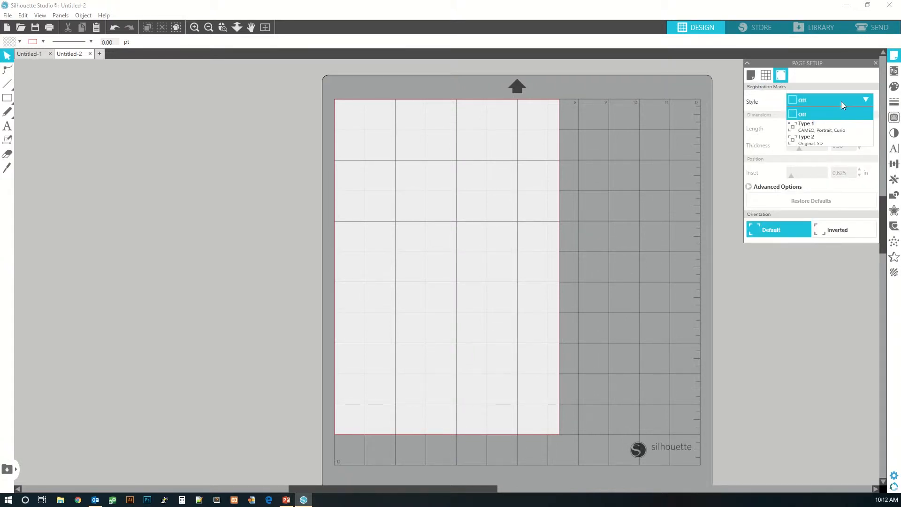
left_click(818, 128)
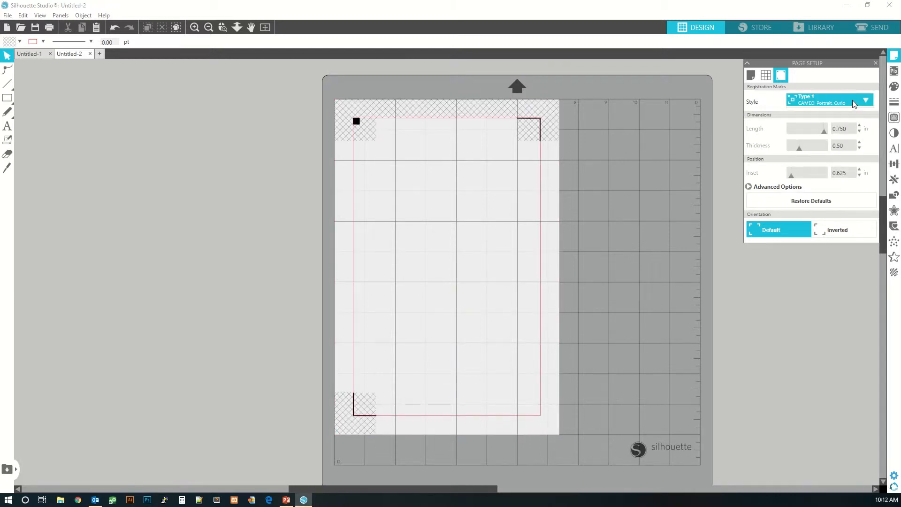
left_click(853, 100)
left_click(823, 114)
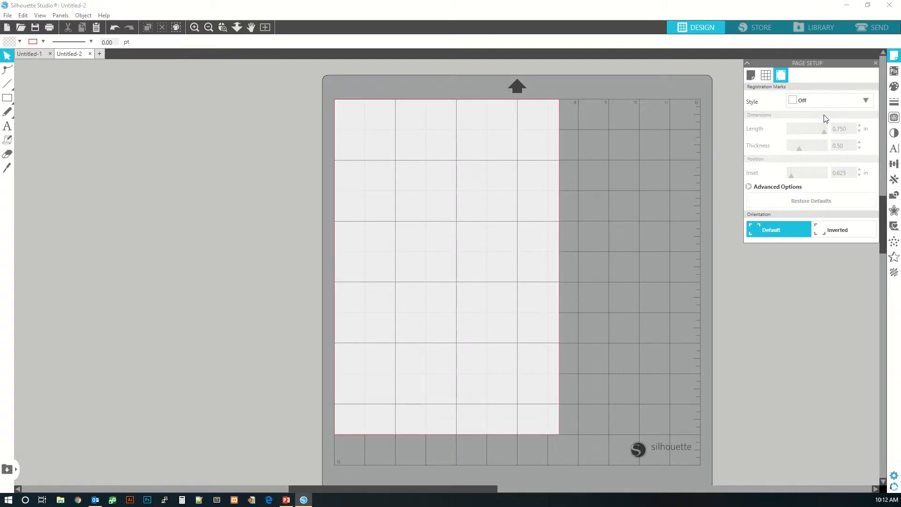
left_click(875, 63)
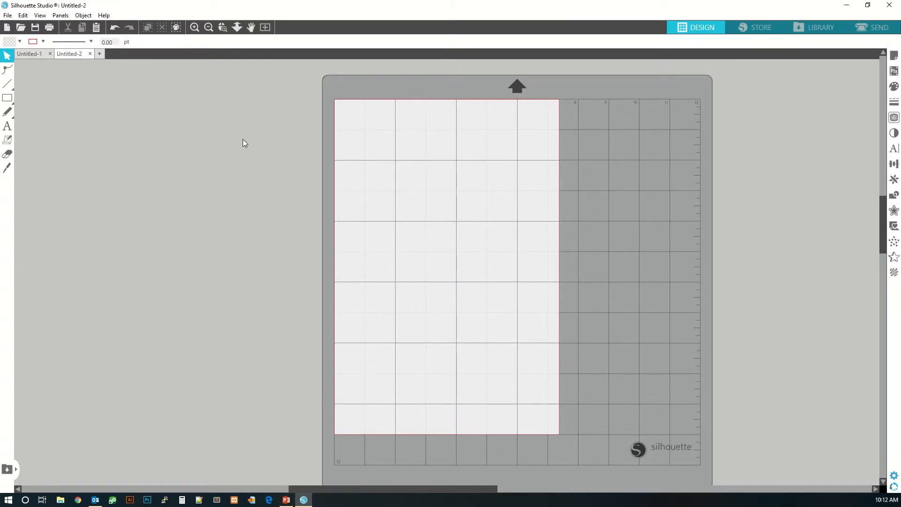
Draw a rectangle about 4.5 in wide and 3.4 in high in the upper part of the page.
mouse_move(8, 98)
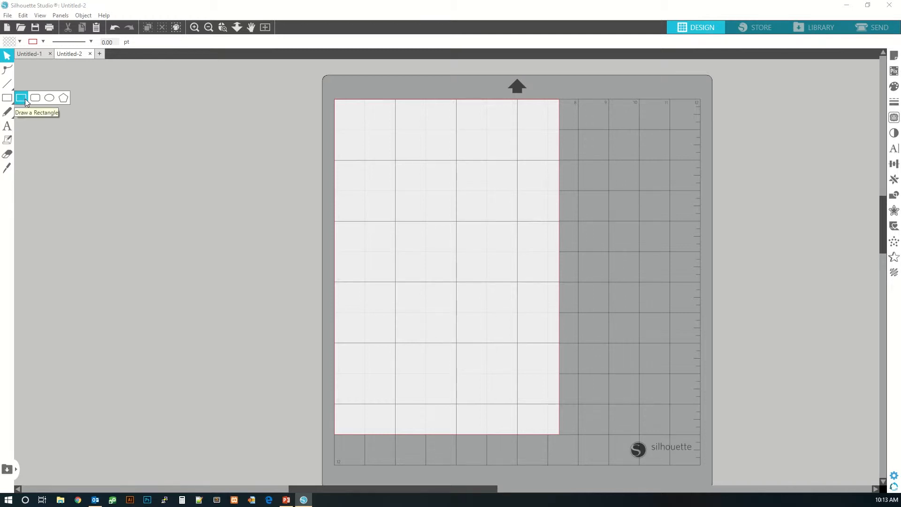
left_click(21, 98)
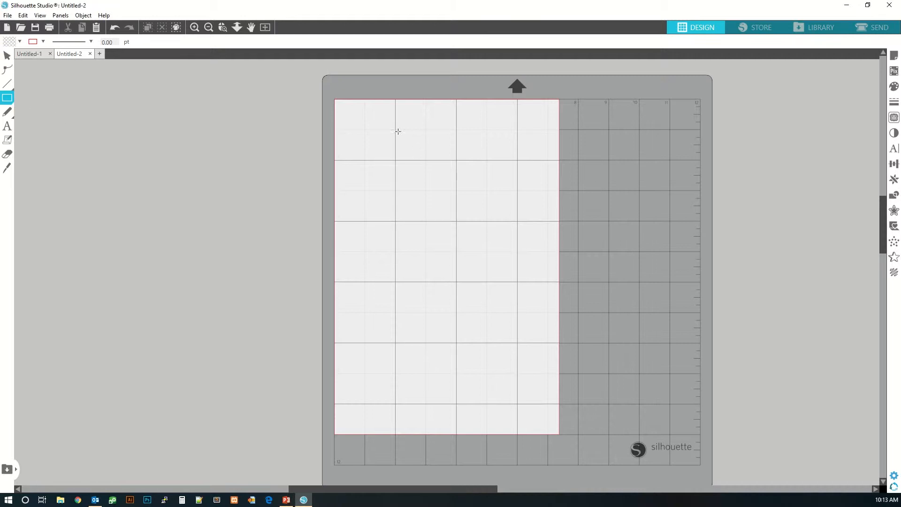
left_click_drag(370, 120, 528, 237)
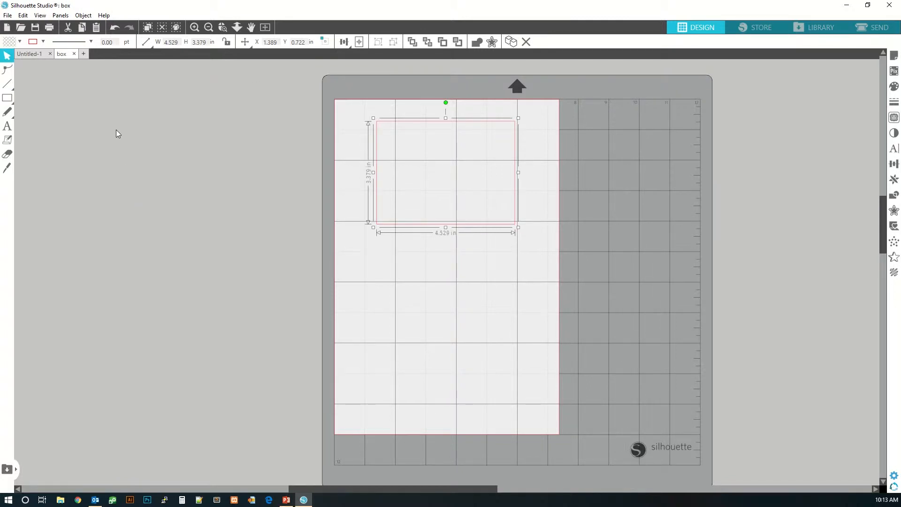
Cut the rectangle, paste it back, and shift it slightly toward the page's left edge.
left_click(68, 31)
key("ctrl+v")
mouse_move(404, 125)
left_mouse_down()
mouse_move(418, 201)
mouse_move(390, 126)
left_mouse_up()
Cut the rectangle again and bring it back, and check the paste commands available for it.
right_click(404, 147)
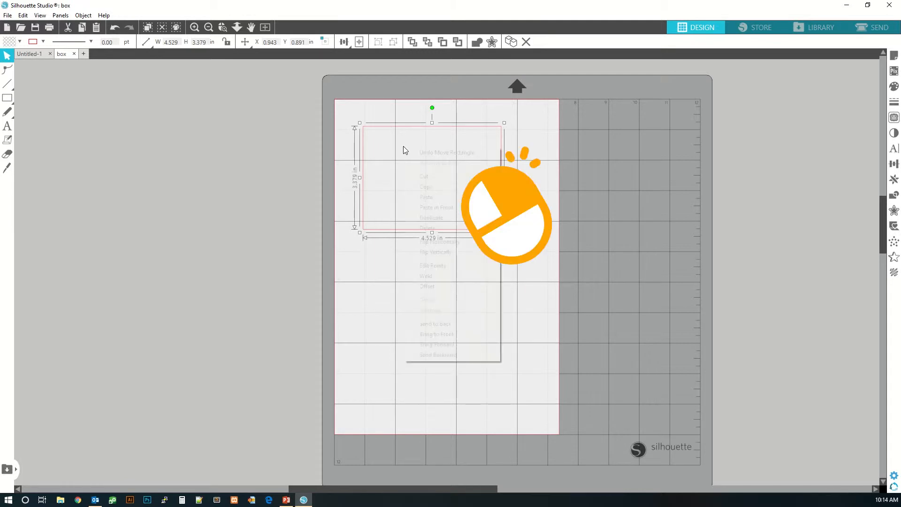
left_click(425, 177)
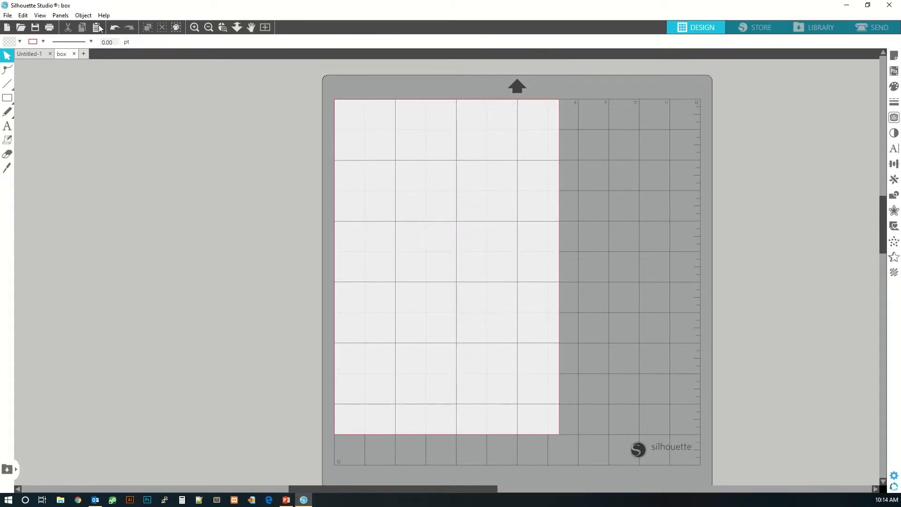
key("ctrl+z")
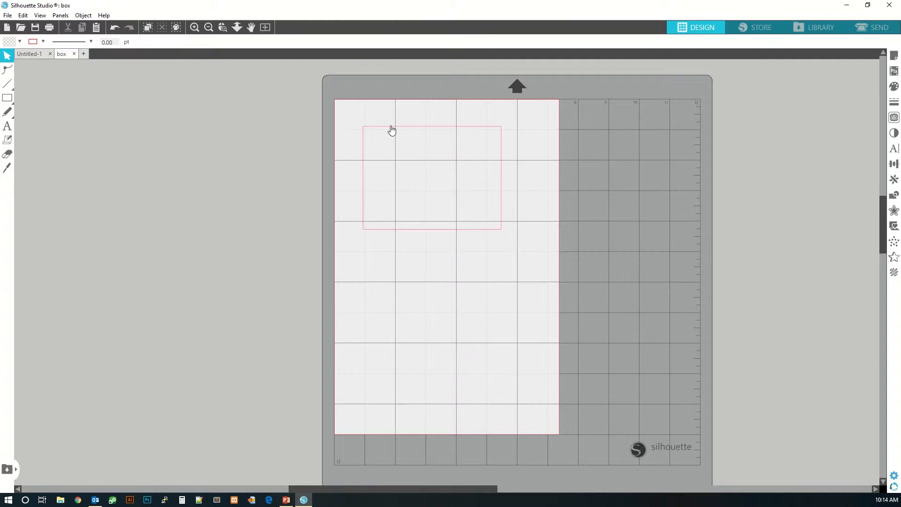
left_click(392, 130)
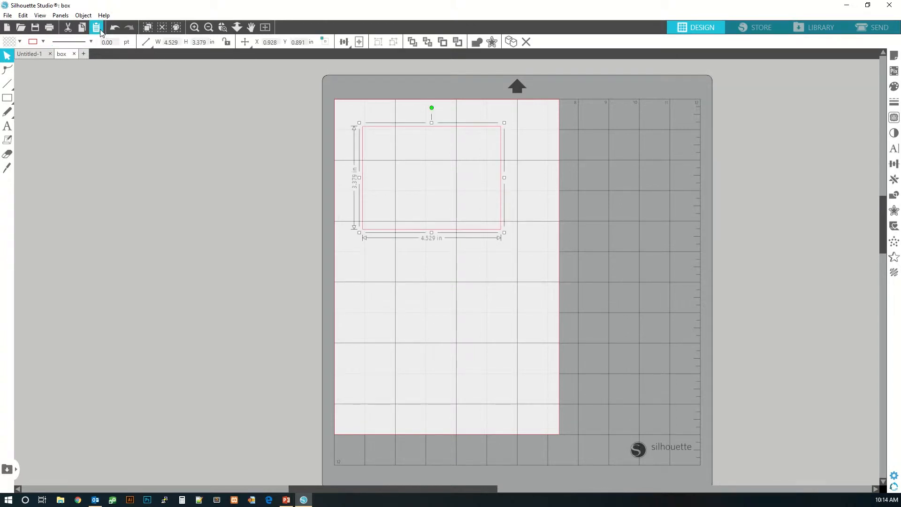
right_click(393, 174)
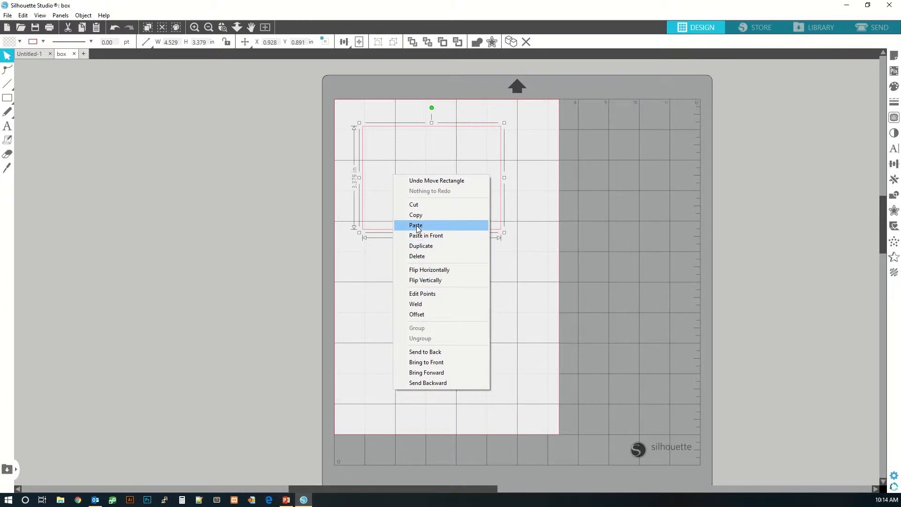
left_click(357, 236)
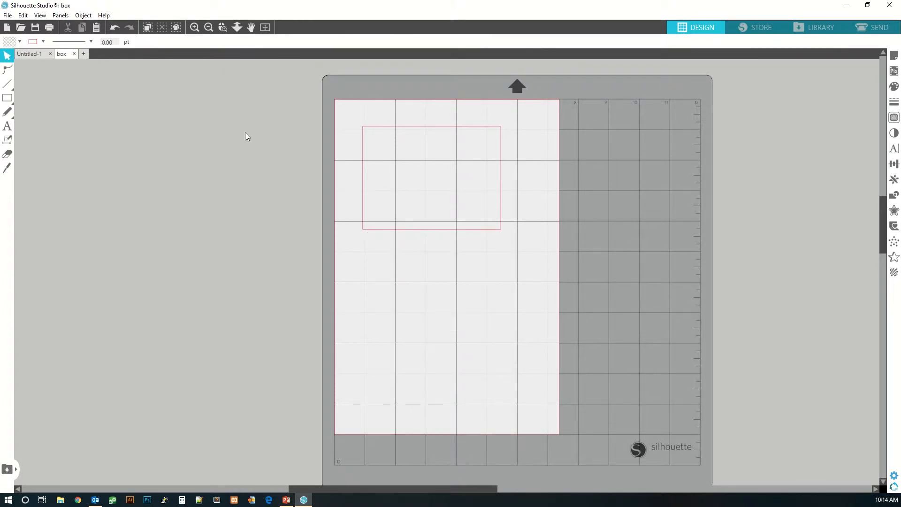
Undo the cut, paste and move edits back to the rectangle as first drawn, and try redoing them.
left_click(114, 29)
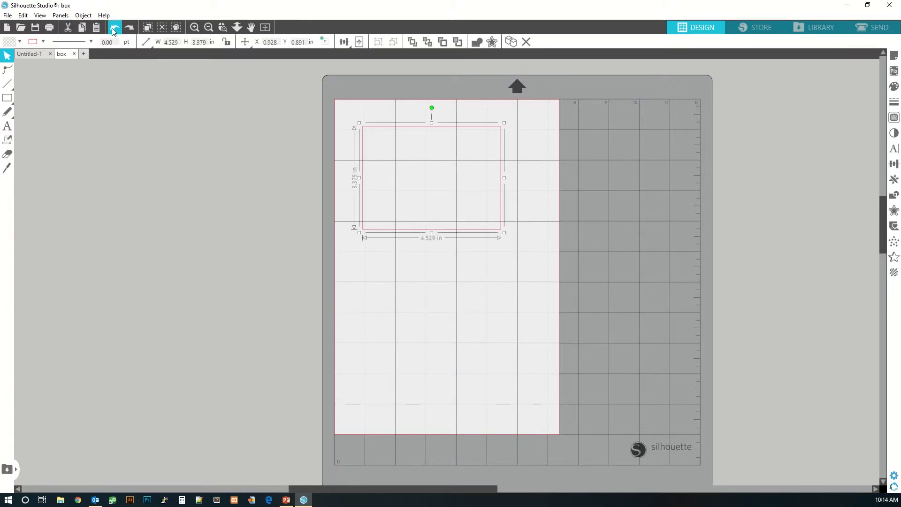
left_click(114, 29)
left_click(114, 29)
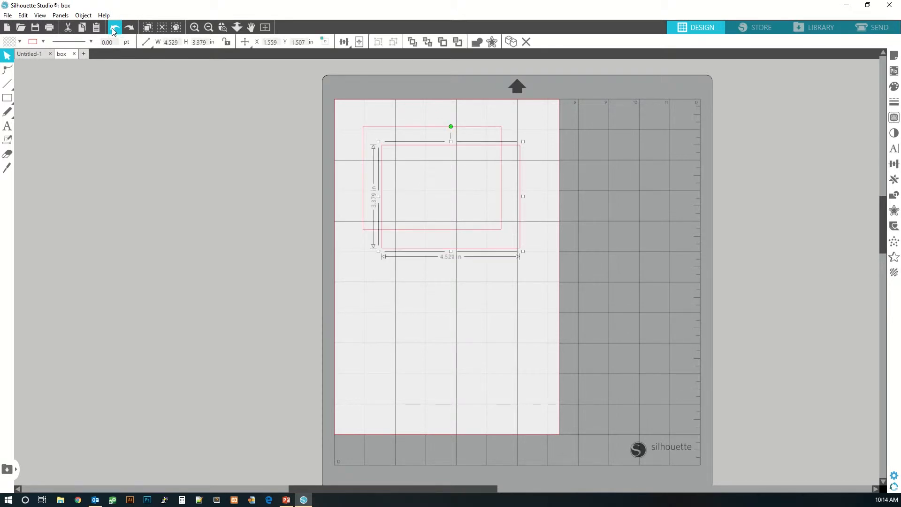
left_click(114, 29)
left_click(114, 29)
left_click(115, 30)
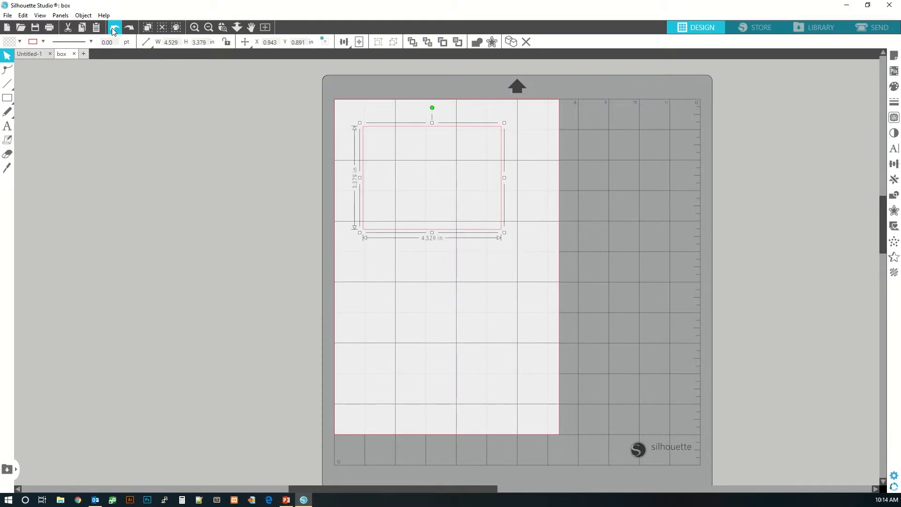
left_click(114, 29)
left_click(114, 30)
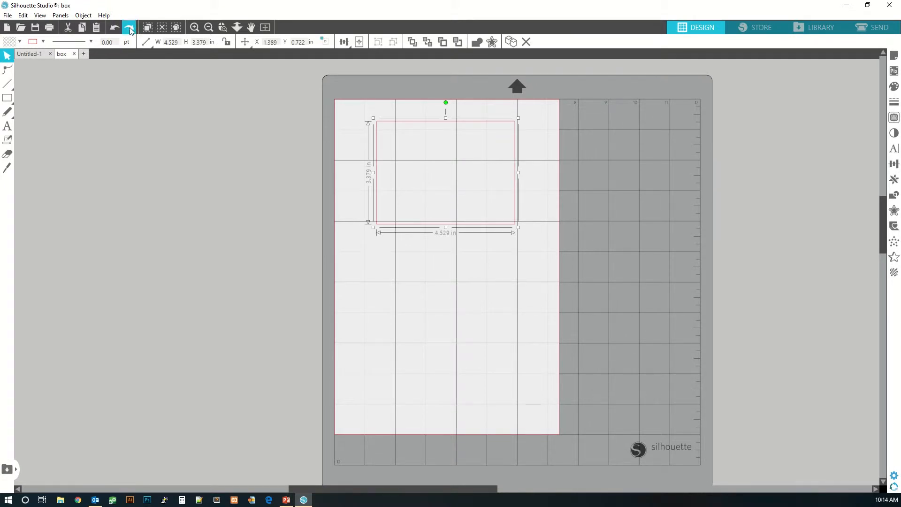
left_click(130, 29)
left_click(130, 29)
left_click(130, 29)
Deselect the rectangle and select it again by its red line color, RGB (255,0,0).
left_click(162, 29)
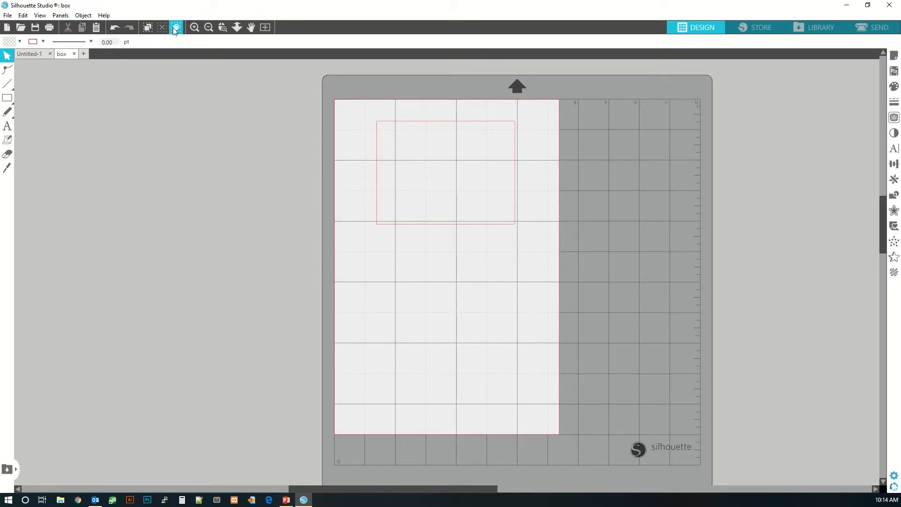
left_click(172, 28)
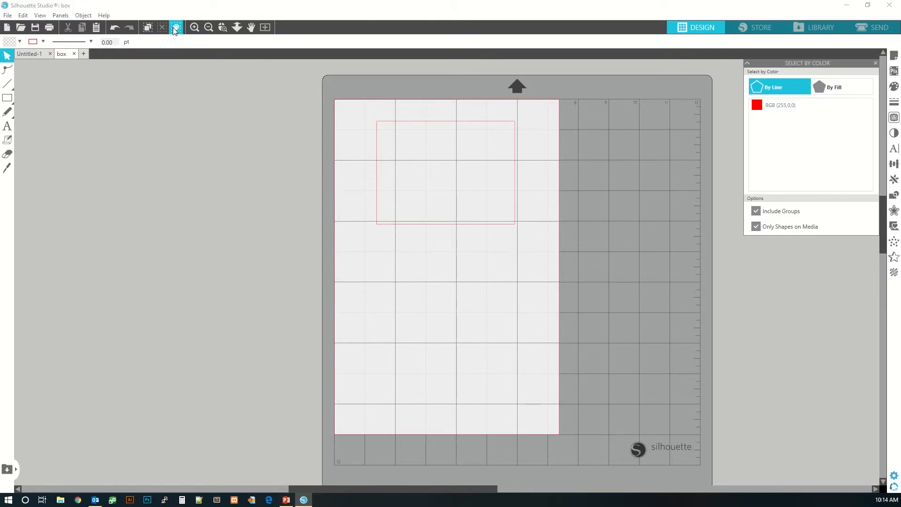
left_click(781, 104)
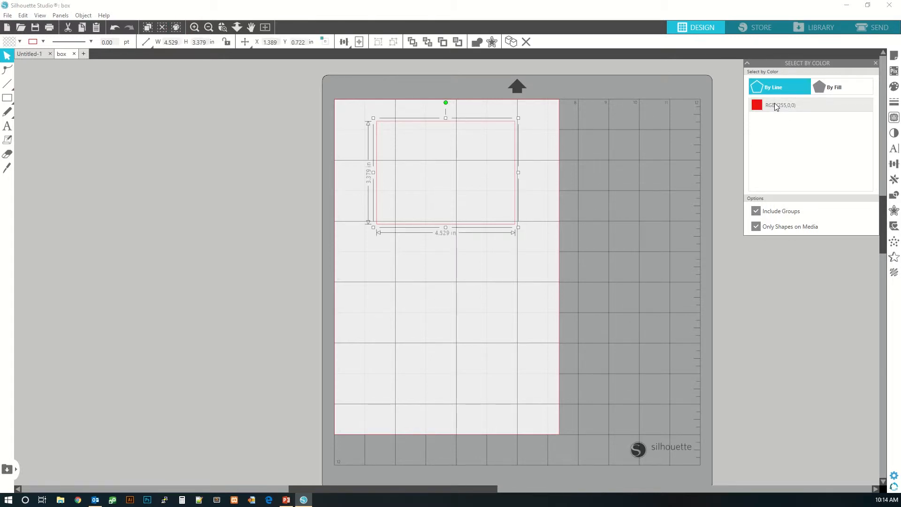
Zoom in on the selected rectangle and zoom back out to see more of the page.
left_click(194, 28)
scroll(352, 305, "up", 5)
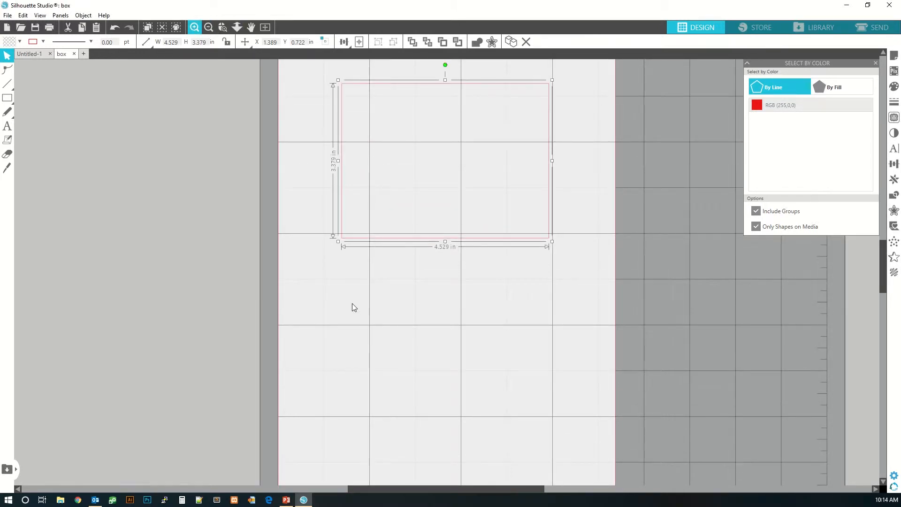
scroll(352, 304, "up", 1)
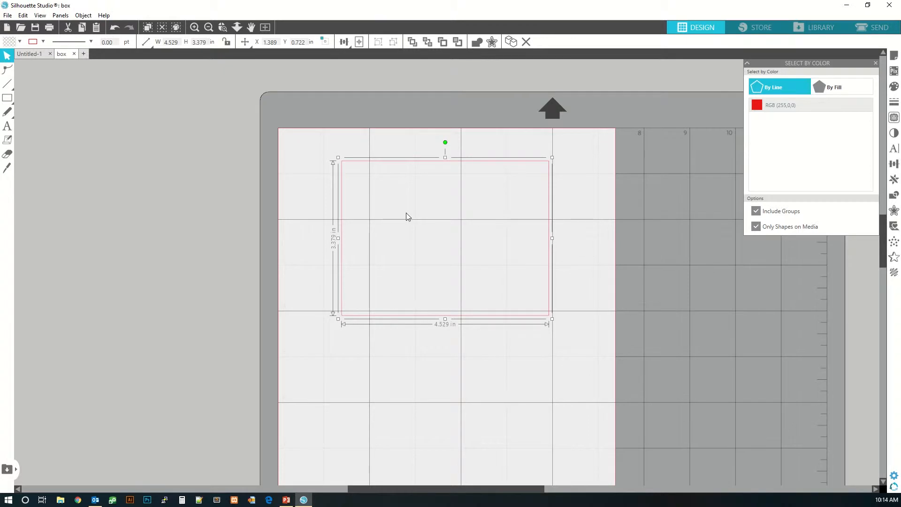
left_click(194, 28)
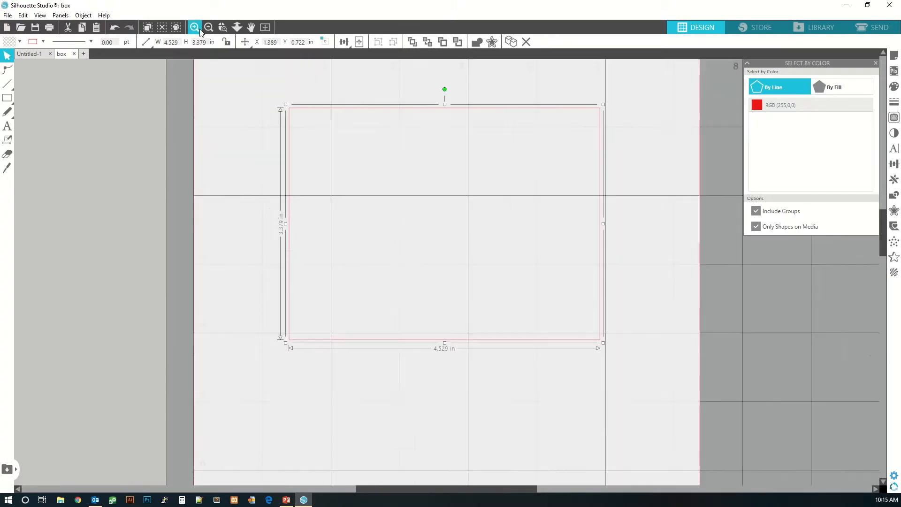
left_click(209, 27)
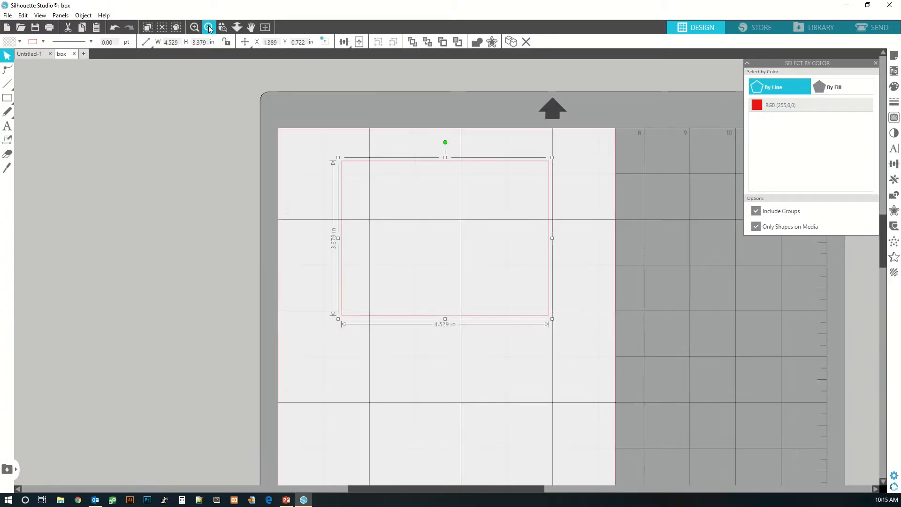
left_click(209, 27)
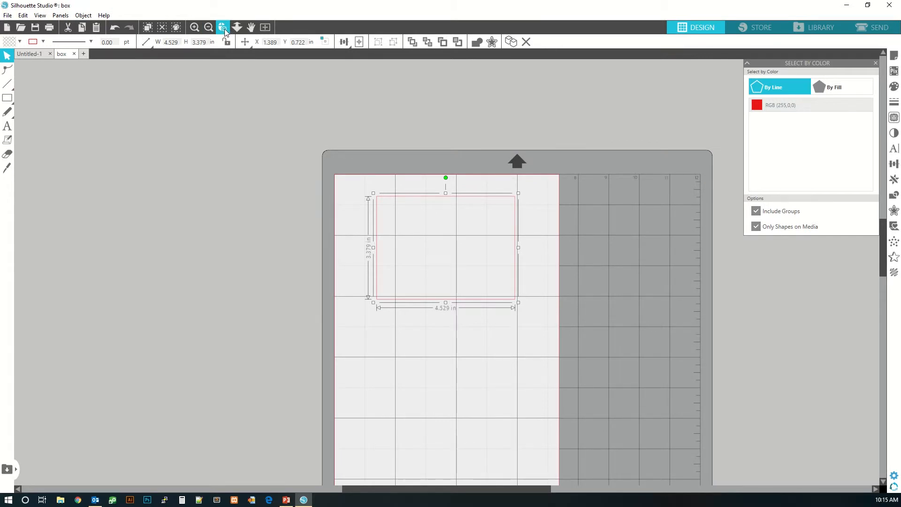
Magnify the area around the rectangle with selection zoom, and readjust the magnification with drag zoom.
left_click(225, 28)
left_click_drag(343, 180, 544, 335)
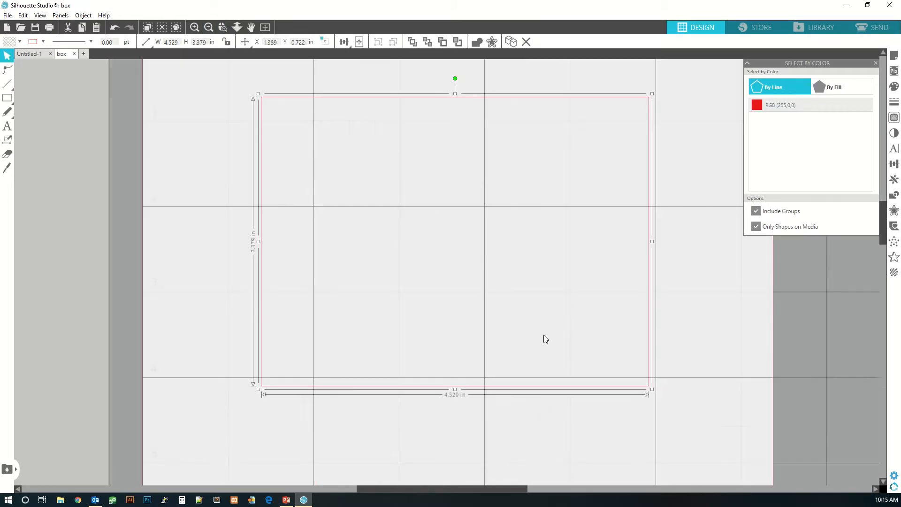
left_click(237, 27)
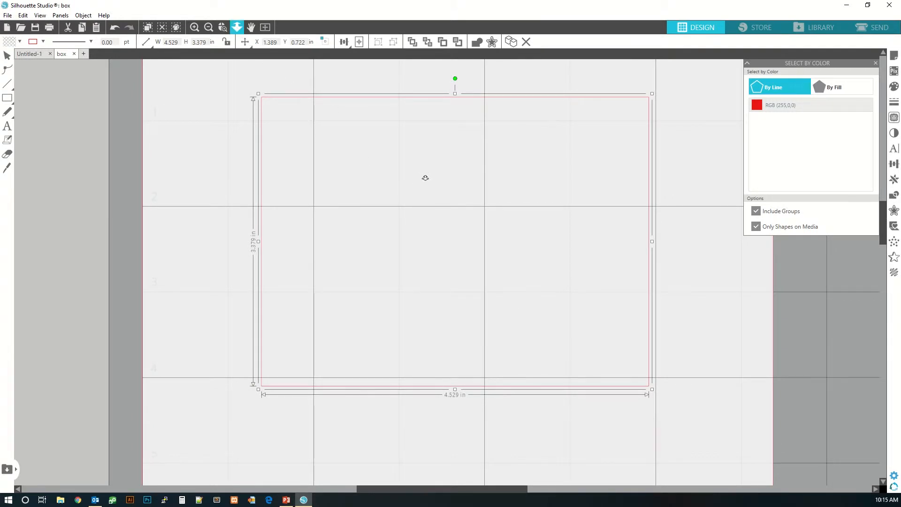
left_click_drag(425, 178, 423, 113)
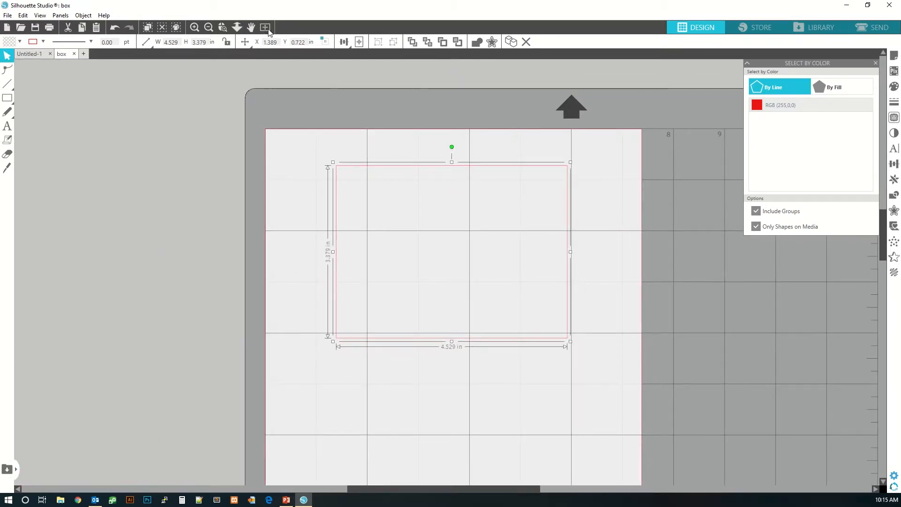
Pan the page sideways and fit the whole page in the window.
left_click(252, 27)
left_click_drag(404, 177, 317, 199)
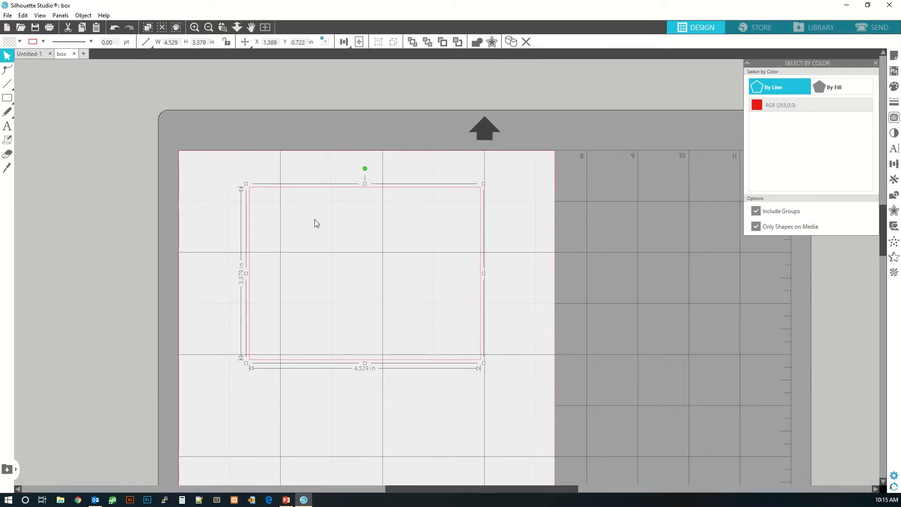
left_click(264, 27)
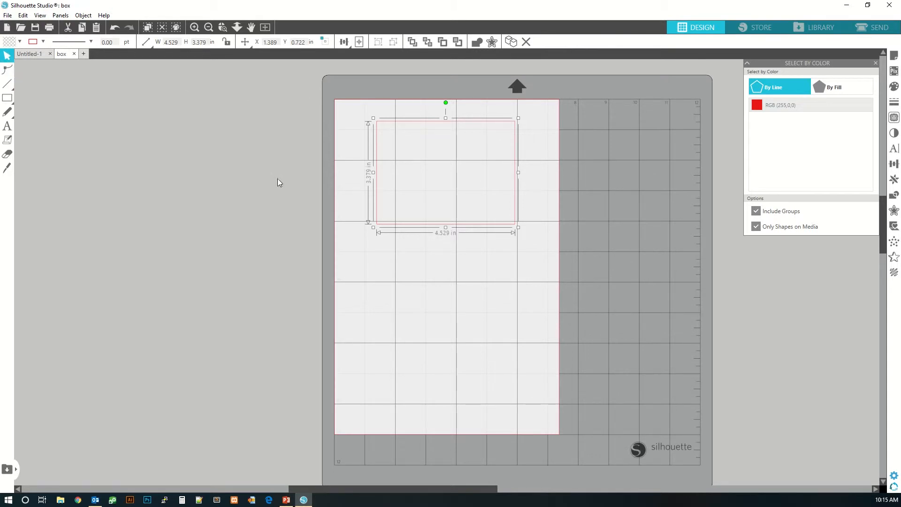
Edit the points of the rectangle, pulling its upper-right corner point inward.
left_click(441, 274)
left_click(387, 229)
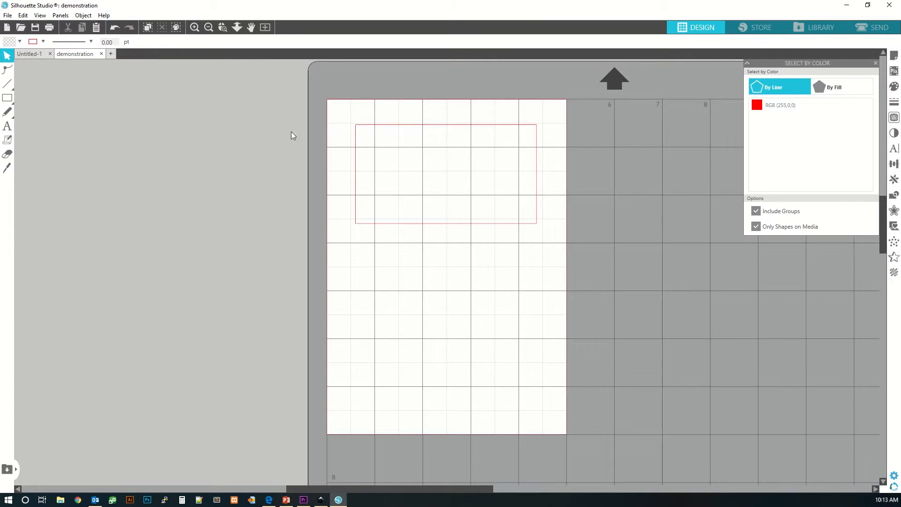
left_click(357, 162)
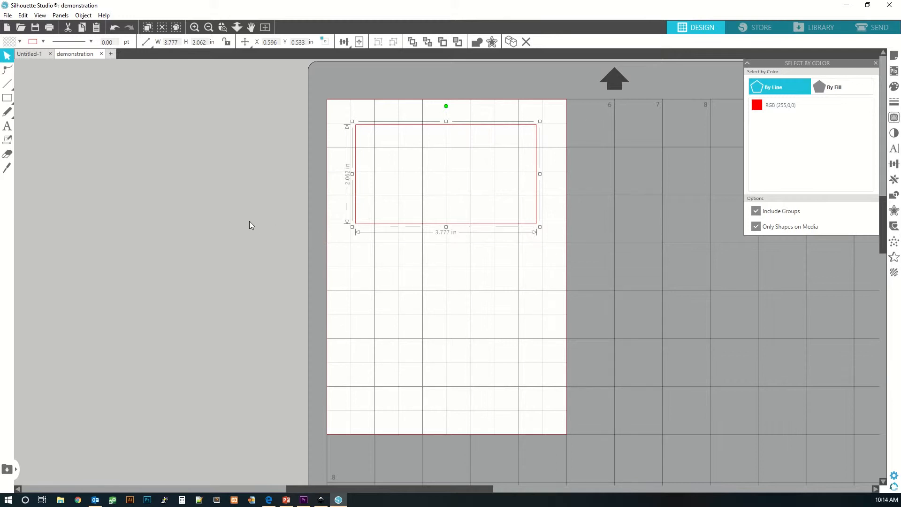
left_click(8, 73)
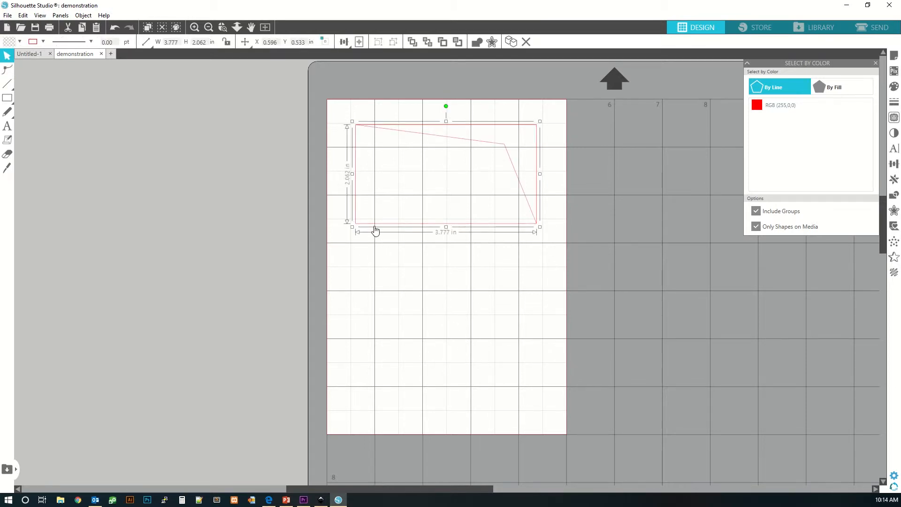
Reshape the rectangle into an irregular four-sided shape by moving all four of its corner points.
left_click(376, 231)
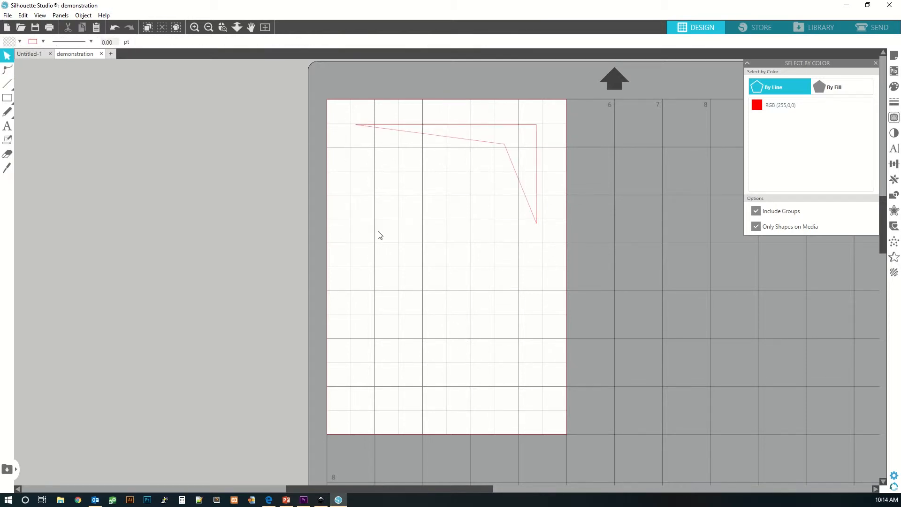
left_click(7, 70)
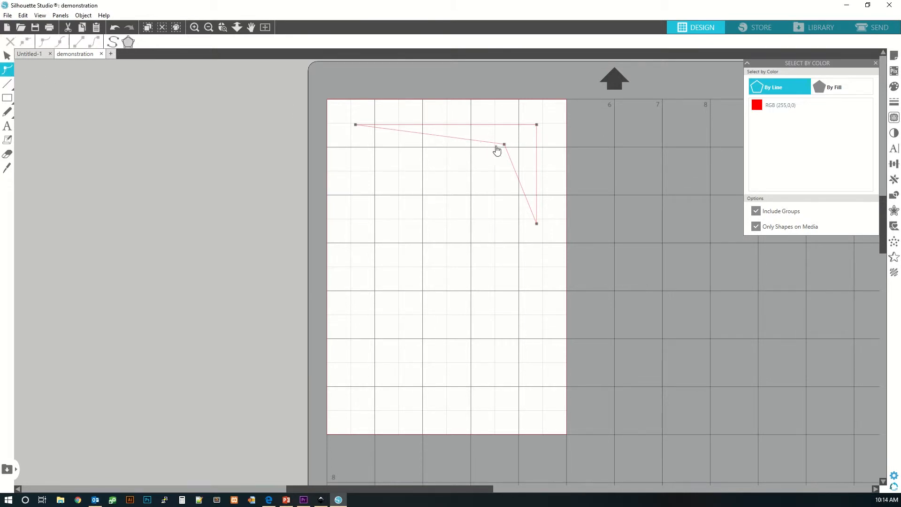
left_click_drag(504, 145, 464, 194)
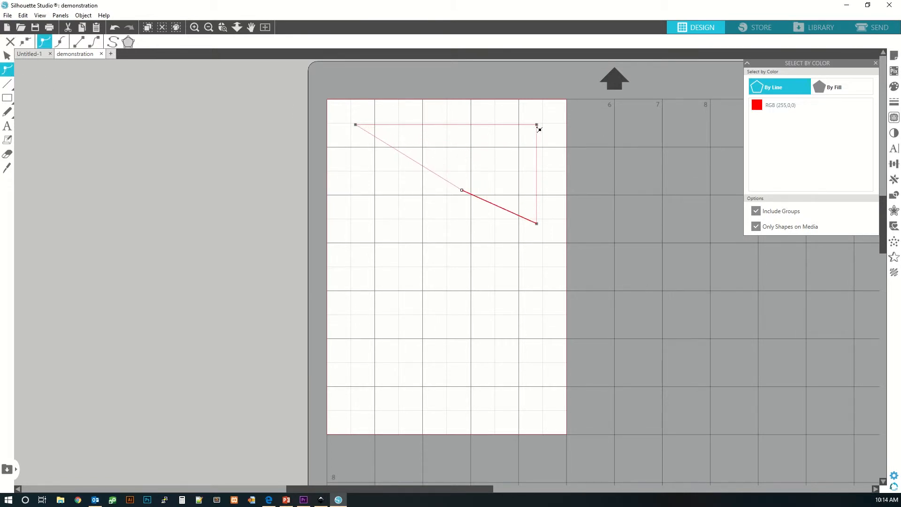
left_click_drag(536, 125, 495, 163)
left_click_drag(357, 125, 456, 154)
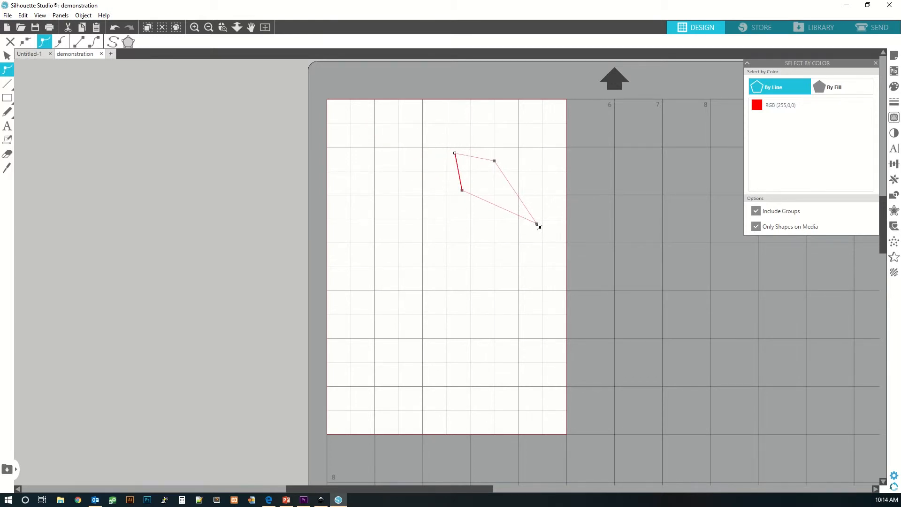
left_click_drag(537, 223, 499, 200)
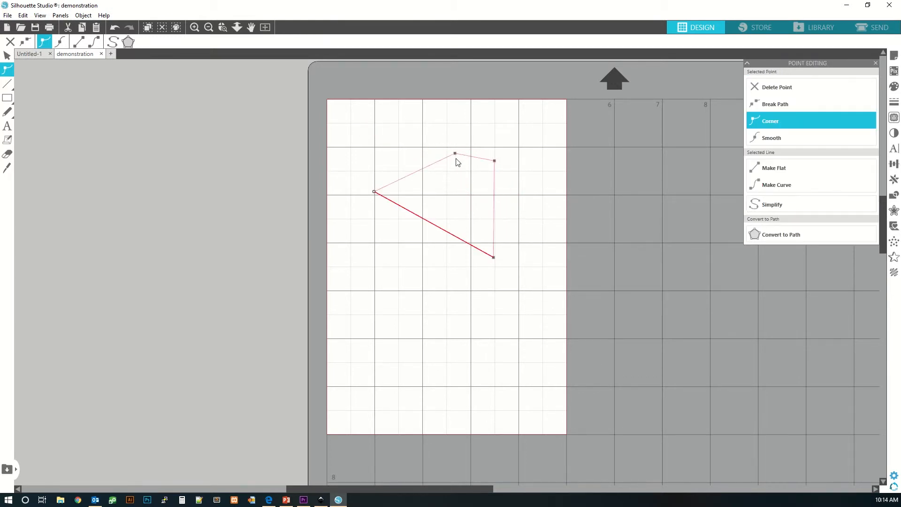
Delete the topmost point of the four-sided shape and break the remaining triangle's path at its left corner point.
right_click(458, 156)
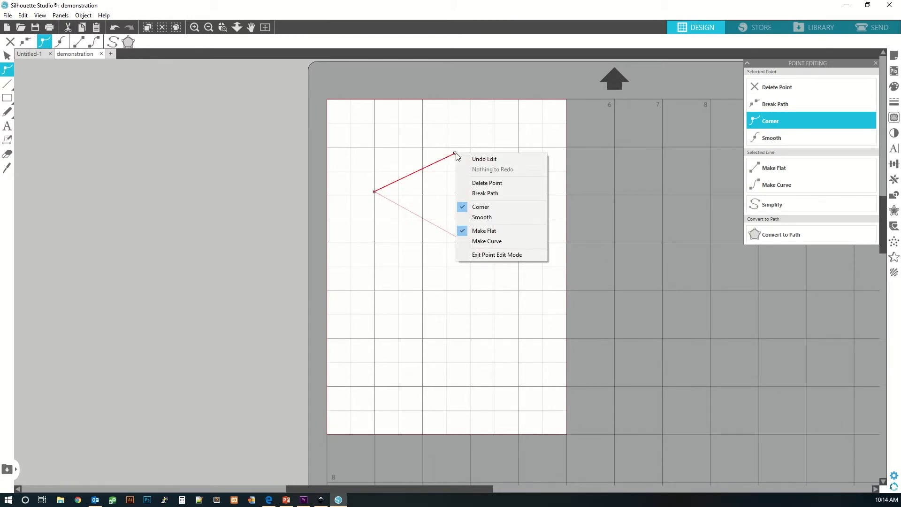
left_click(496, 186)
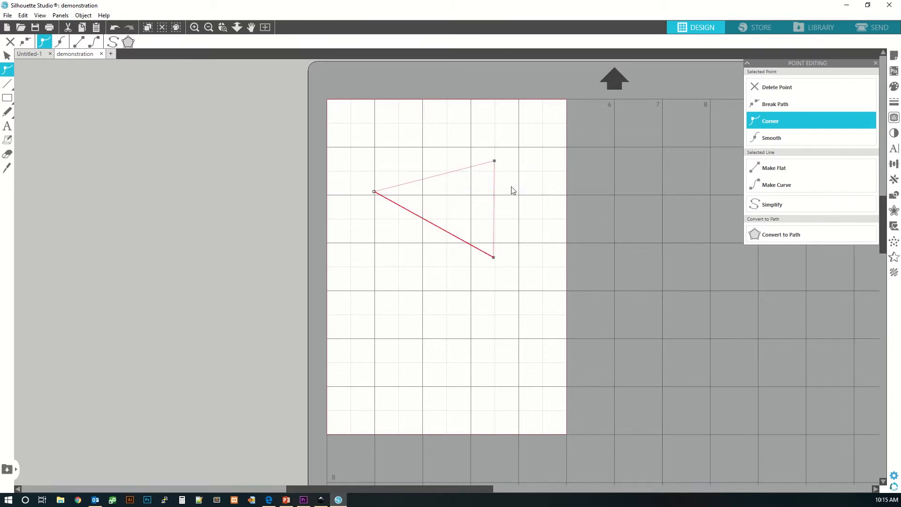
right_click(453, 174)
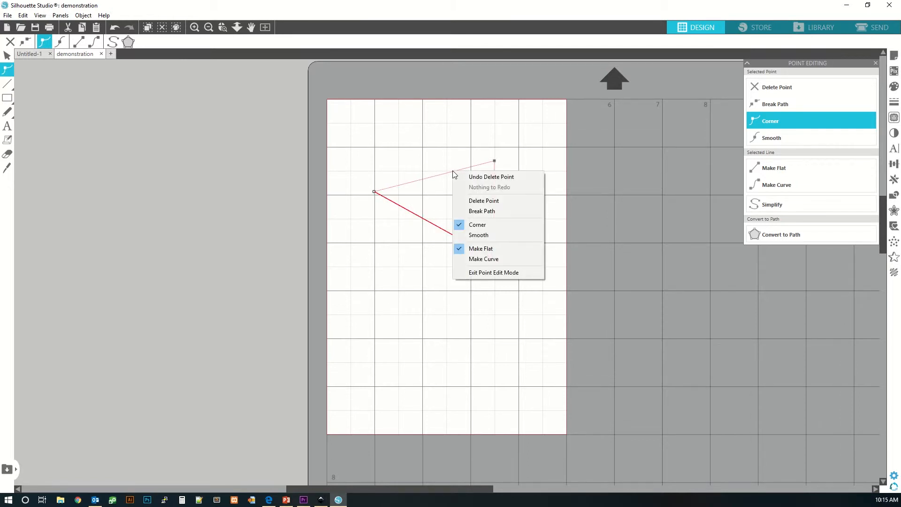
left_click(489, 209)
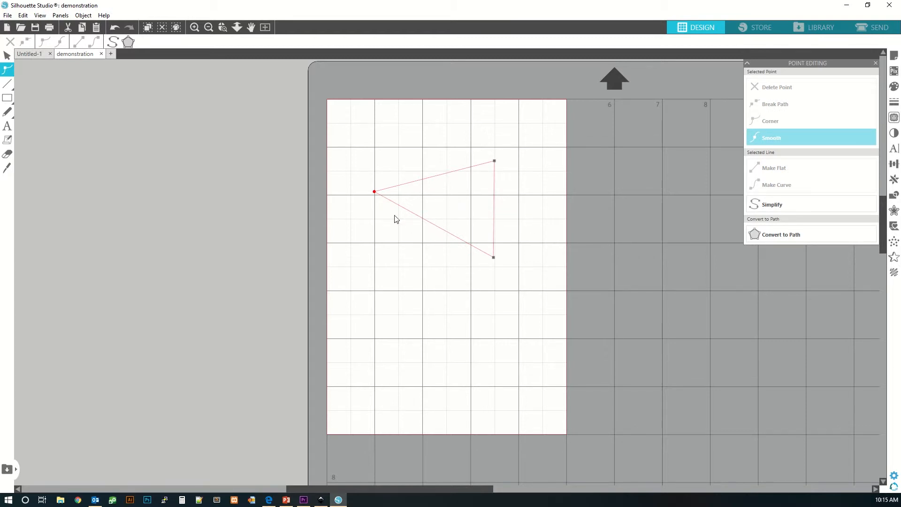
Pull one end of the broken triangle path up and away, rejoin the other end to it, and leave point editing.
left_click_drag(375, 192, 433, 117)
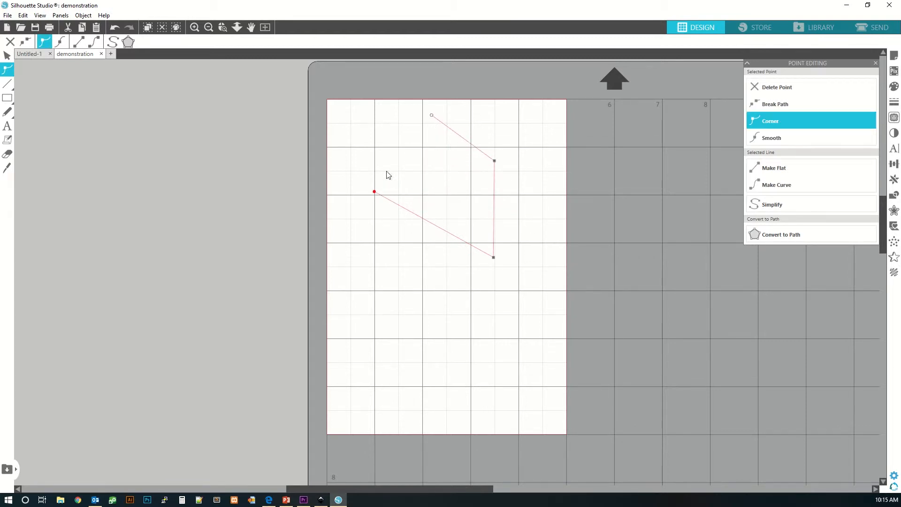
left_click_drag(376, 198, 427, 123)
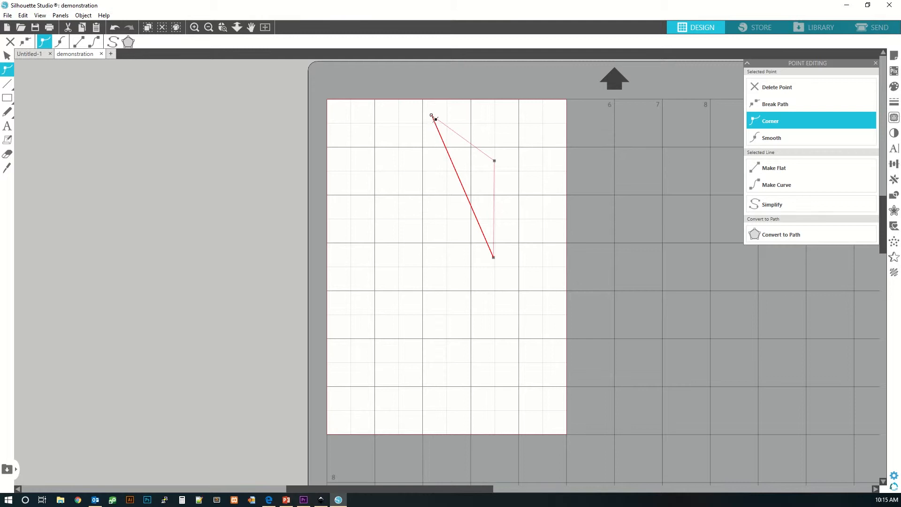
right_click(432, 117)
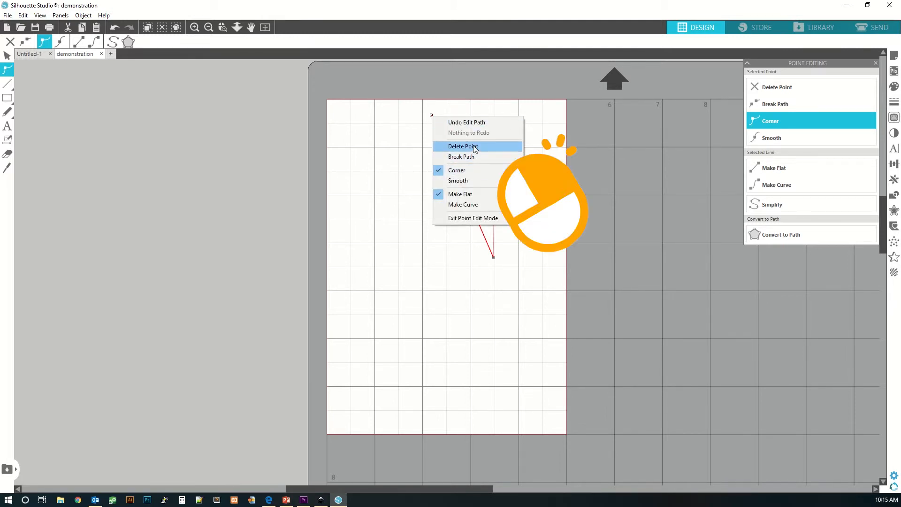
left_click(474, 218)
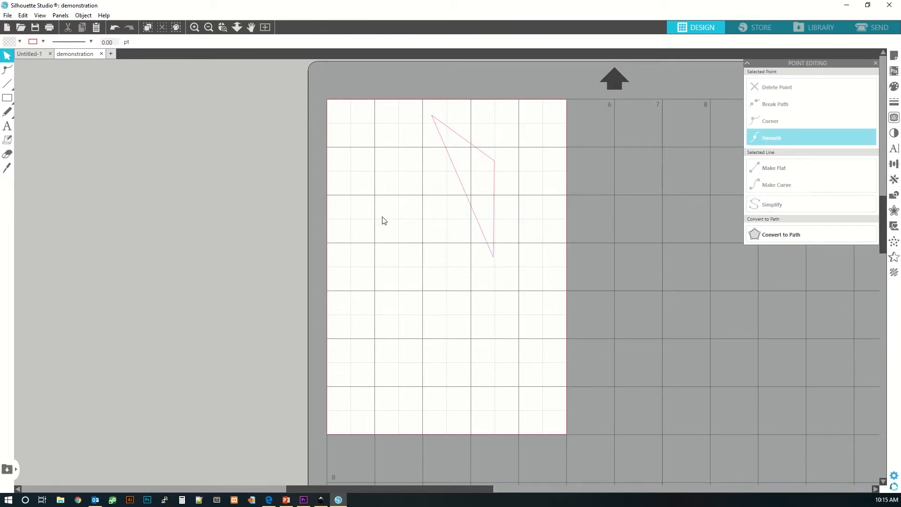
double_click(466, 202)
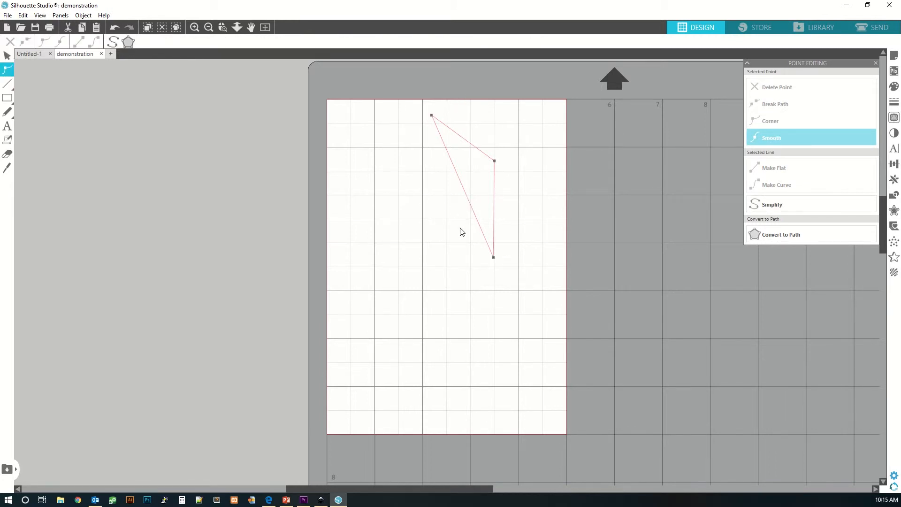
left_click(452, 243)
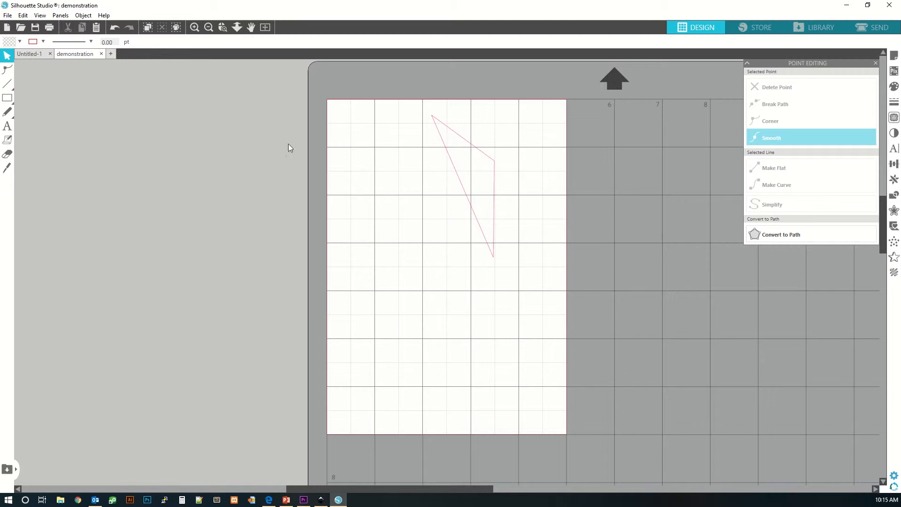
Draw three vertical lines beside the triangle, about 1.7 in, 2.5 in and 2.1 in long from left to right.
left_click(8, 84)
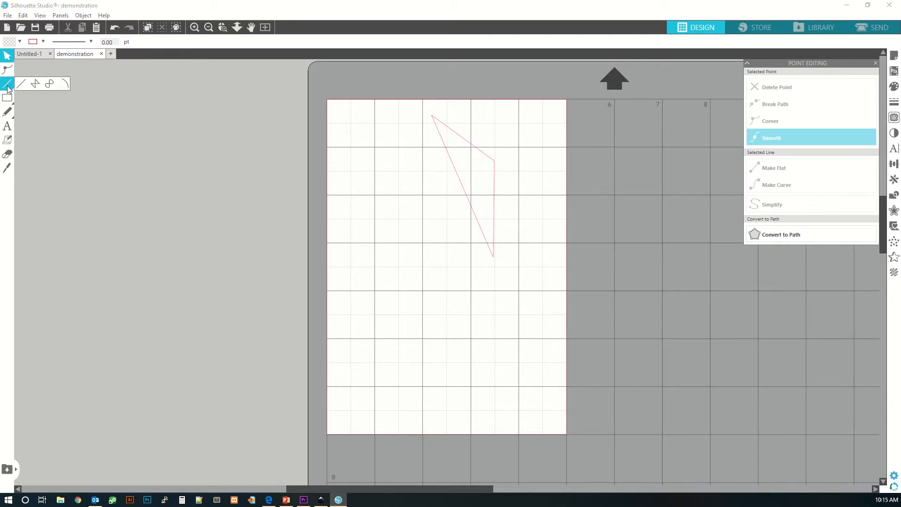
left_click(21, 88)
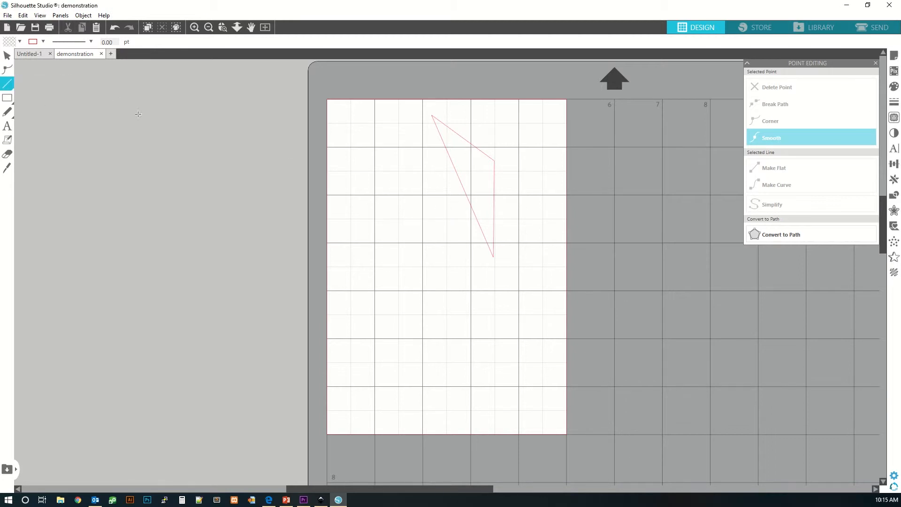
left_click_drag(357, 141, 358, 223)
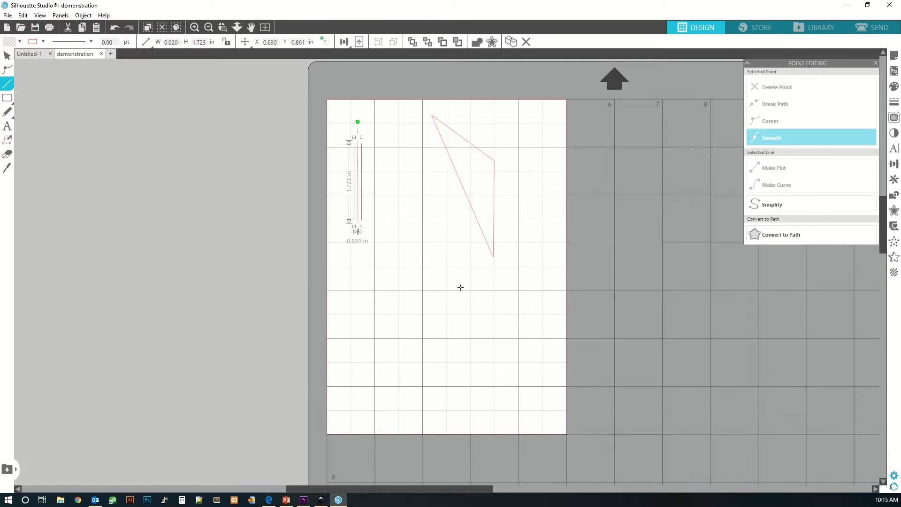
left_click_drag(383, 138, 387, 263)
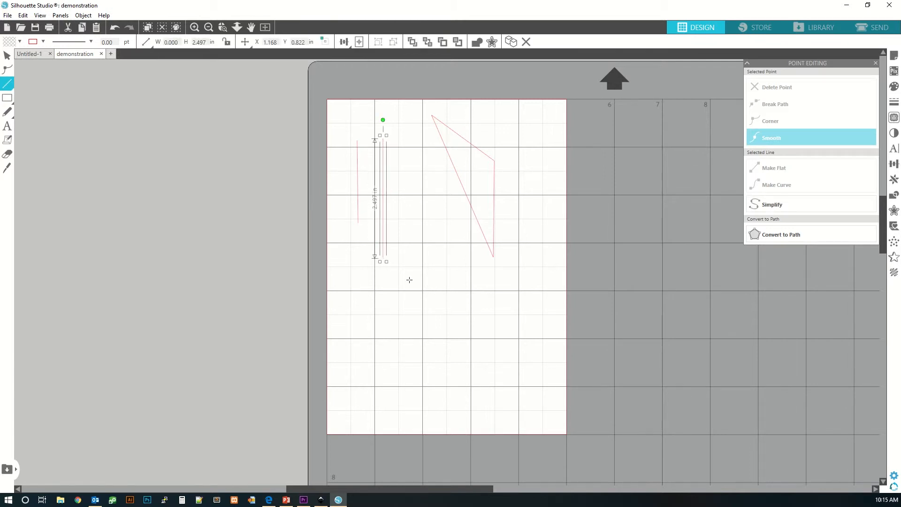
left_click_drag(413, 148, 415, 252)
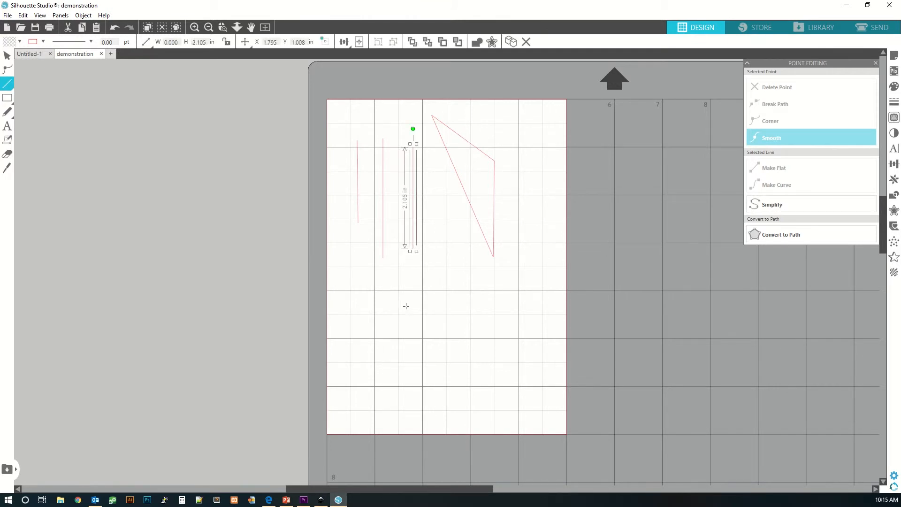
Draw a closed zigzag polygon with five corners, about 1.9 in wide and 1.7 in high, on the lower left of the page.
mouse_move(9, 89)
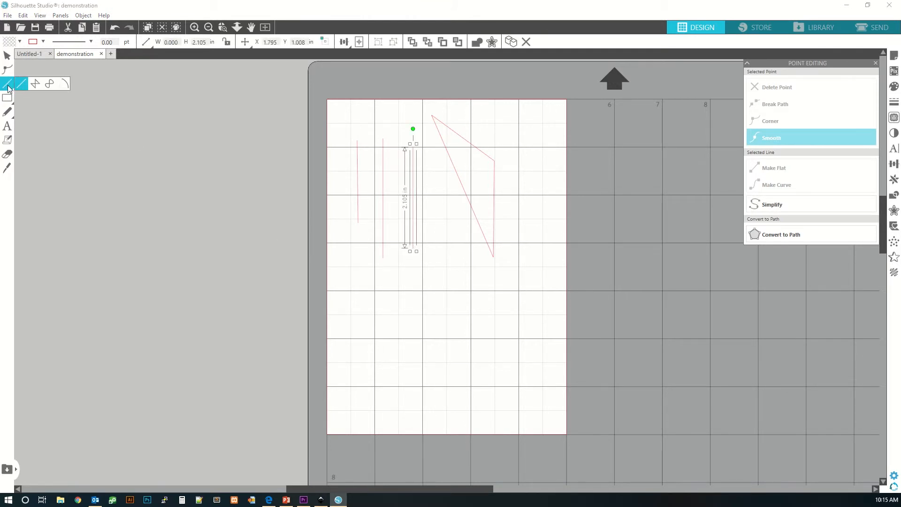
left_click(36, 84)
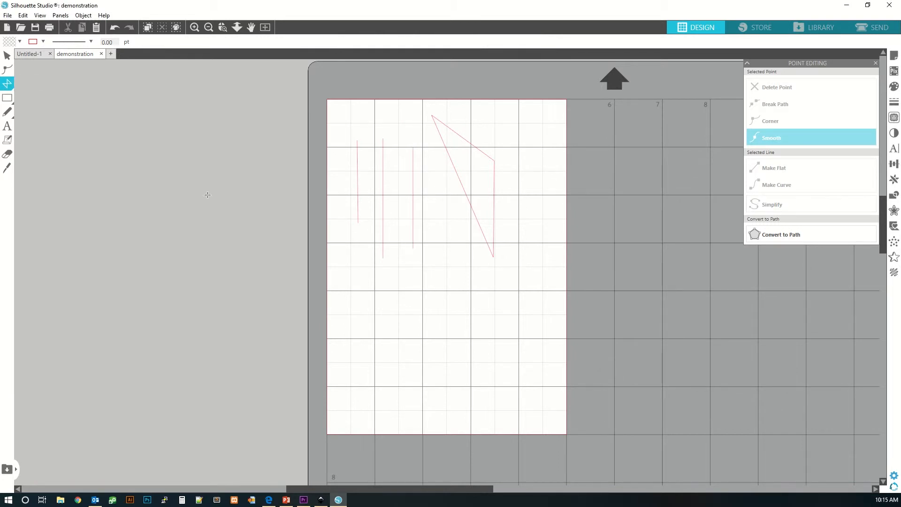
left_click(351, 373)
left_click(353, 299)
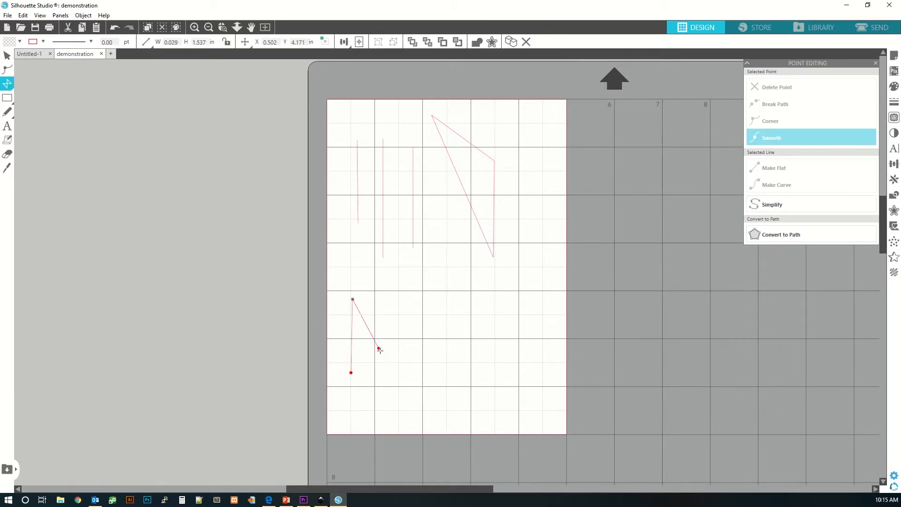
left_click(398, 367)
left_click(398, 298)
left_click(441, 381)
left_click(352, 374)
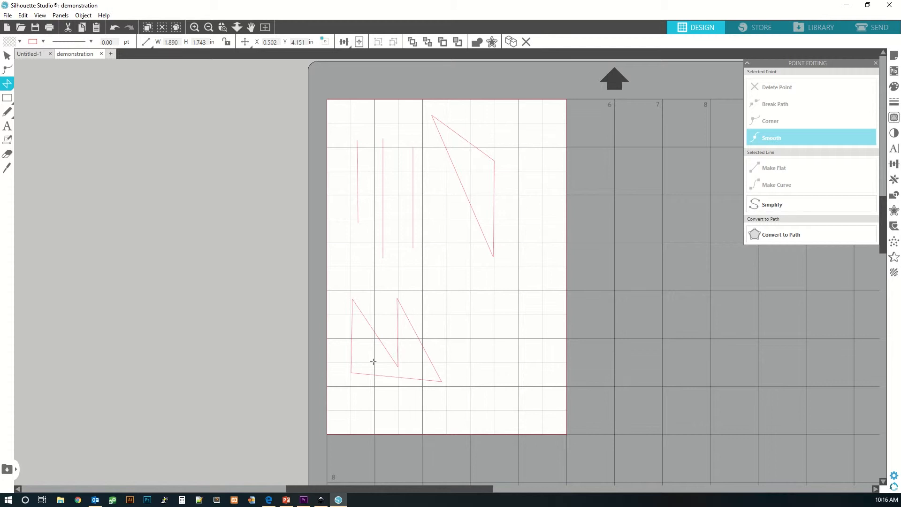
Draw a closed, self-crossing curve shape about 2.2 in wide and 1.8 in high to the right of the zigzag polygon.
mouse_move(6, 86)
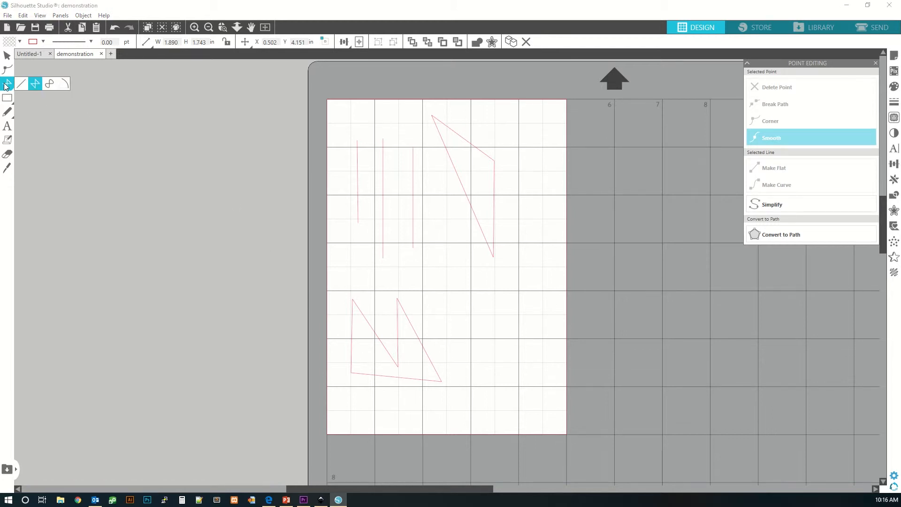
left_click(49, 83)
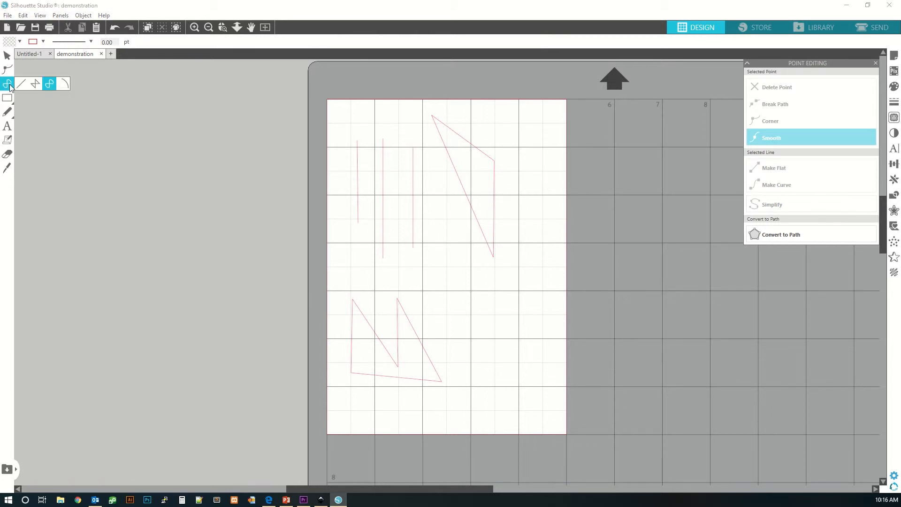
left_click(542, 291)
left_click(485, 291)
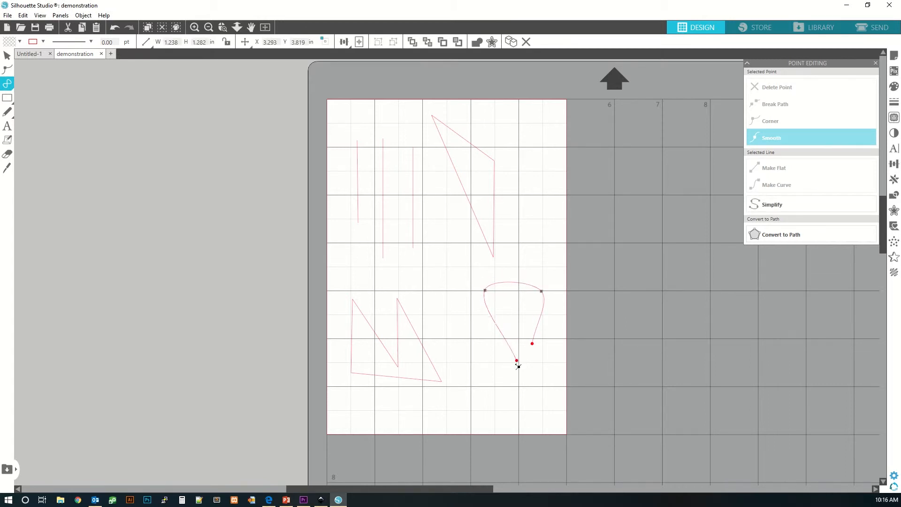
left_click(517, 361)
left_click(454, 352)
left_click(448, 301)
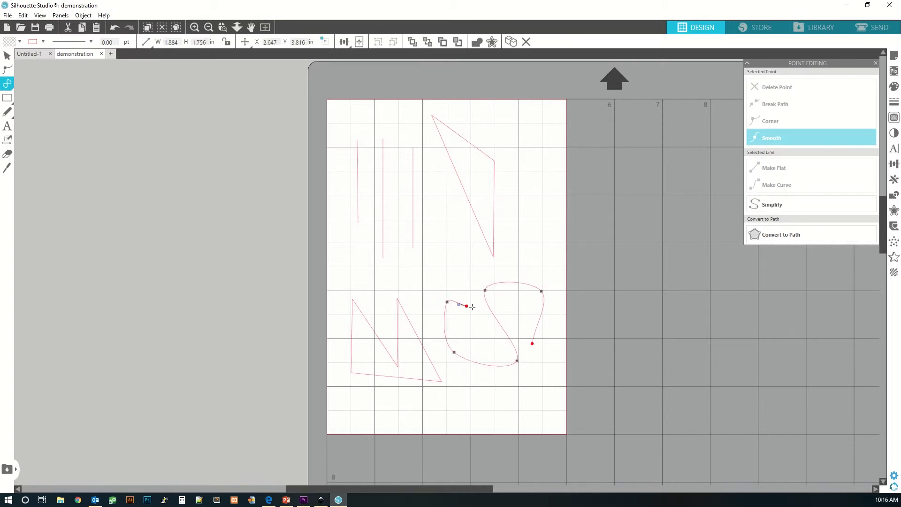
left_click(533, 344)
left_click(449, 301)
key("Escape")
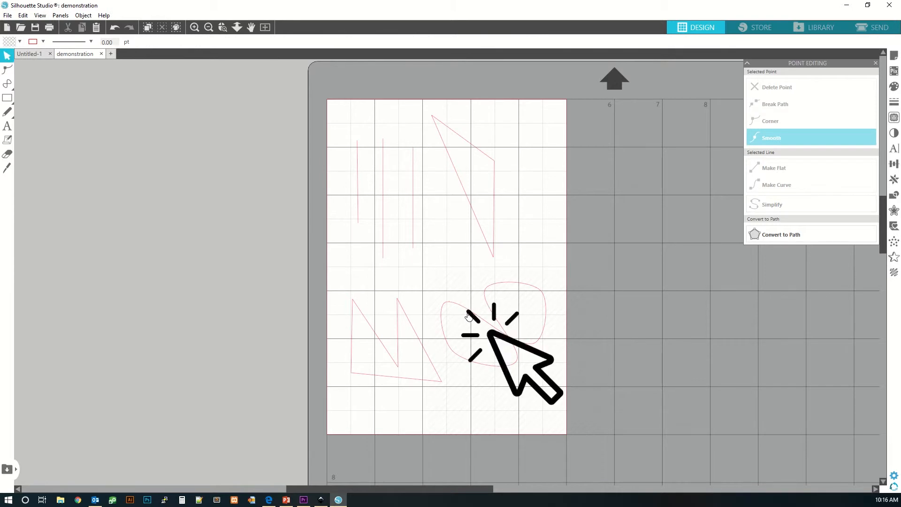
Edit the curve shape's upper-left point, tilting its control handle to bend the adjoining curve, and leave point editing.
left_click(462, 310)
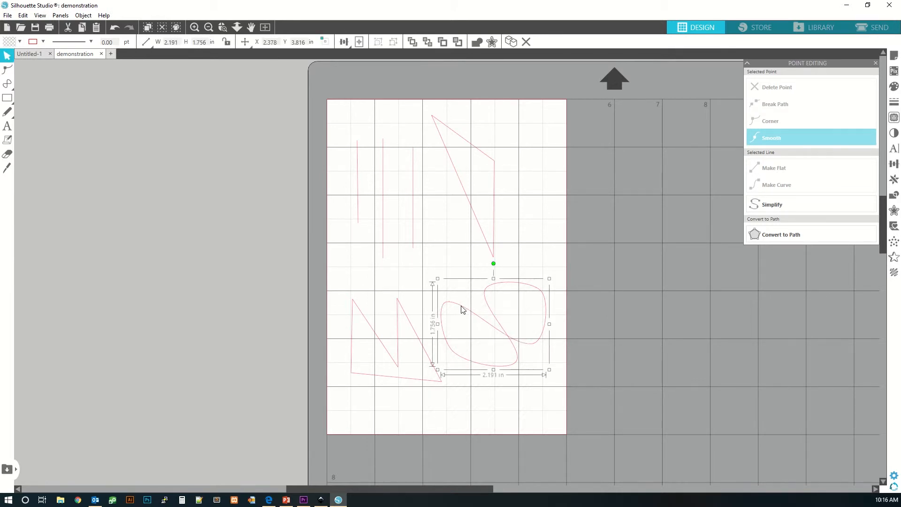
double_click(463, 310)
left_click(447, 303)
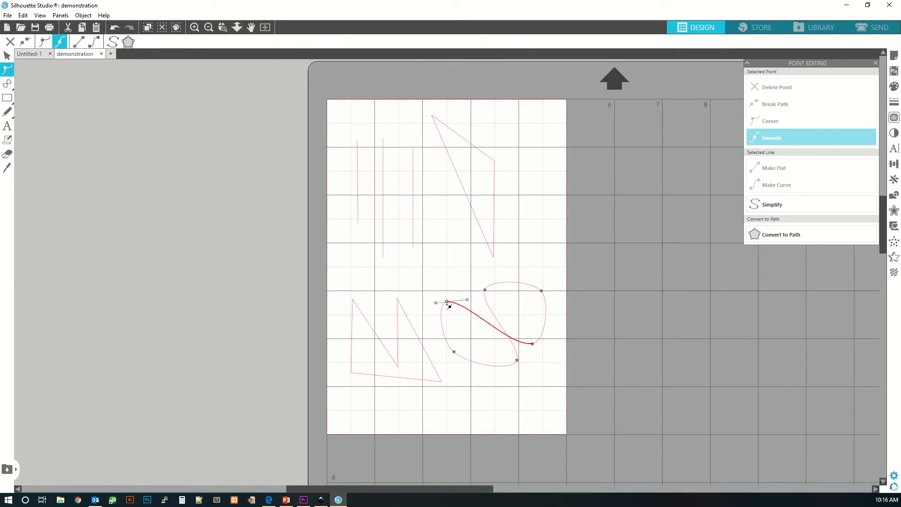
left_click_drag(436, 303, 438, 312)
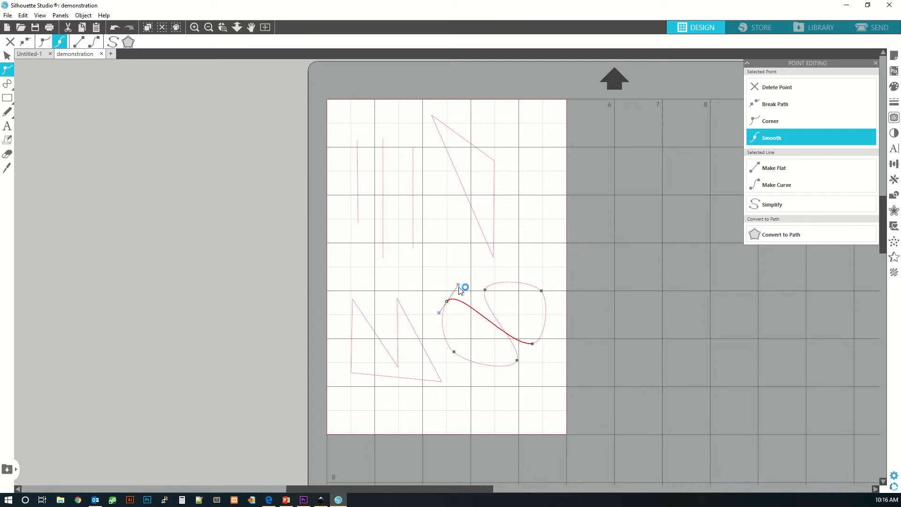
left_click(465, 289)
left_click(455, 305)
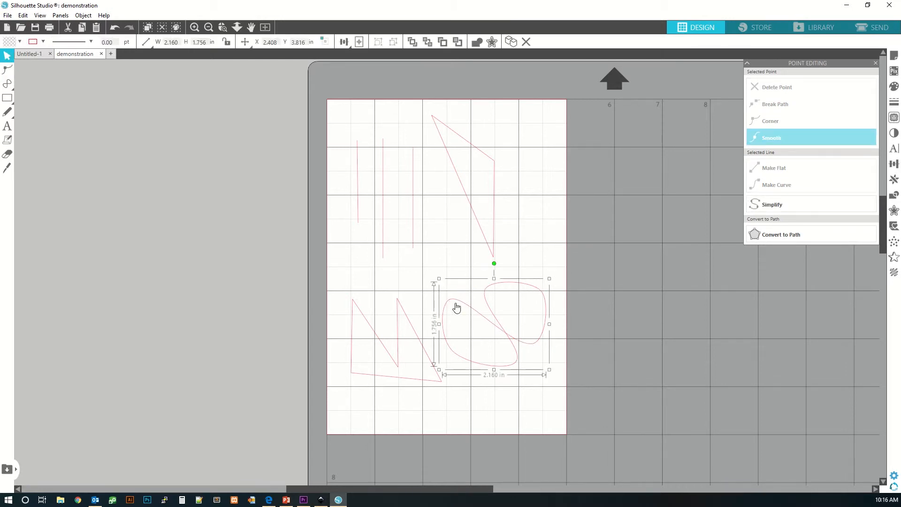
Lengthen the control handle of the curve shape's upper-left point and pull the lower-right point's handle upward.
double_click(451, 305)
left_click(449, 303)
left_click_drag(458, 285, 506, 290)
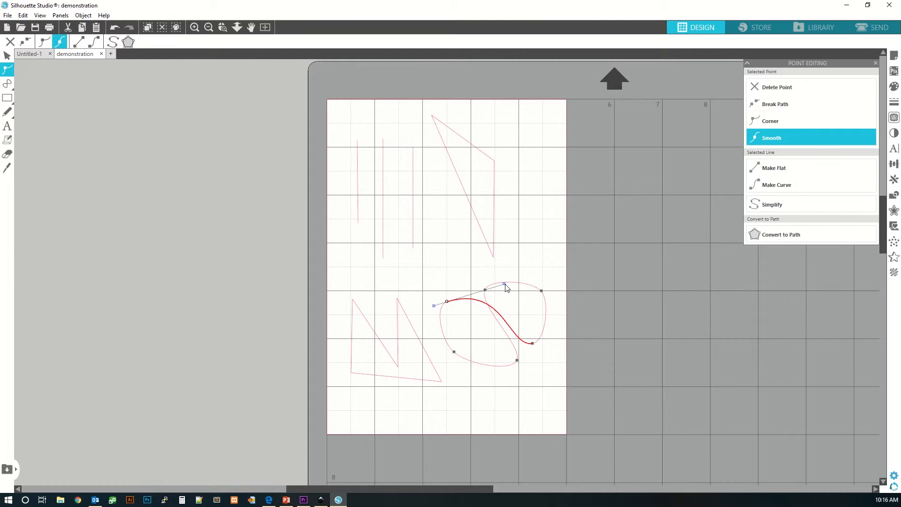
left_click(518, 360)
left_click_drag(522, 347, 526, 328)
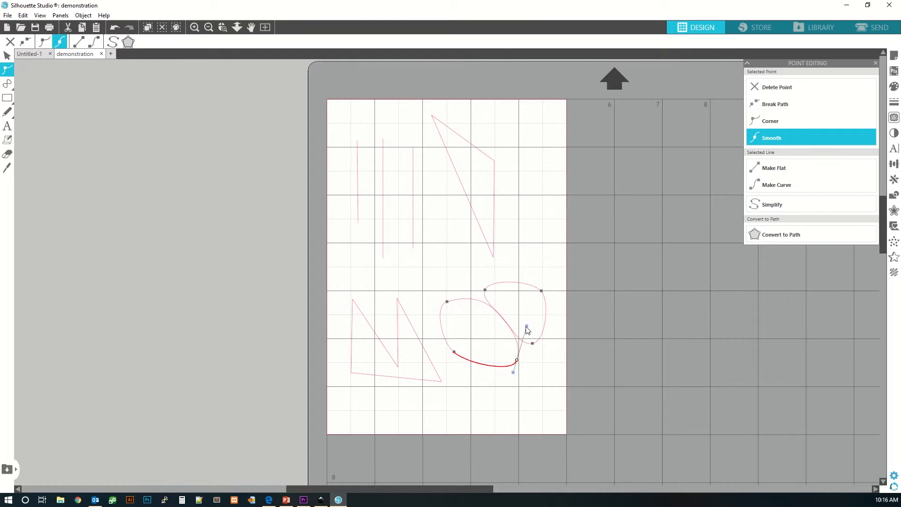
Leave point editing and draw an arc with about 0.605 in radius and a 327° sweep near the middle of the page.
left_click(491, 381)
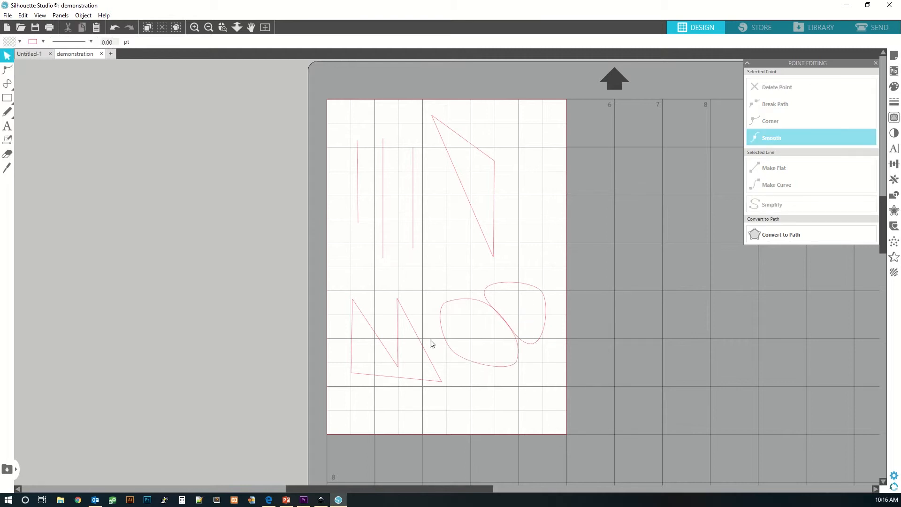
mouse_move(7, 83)
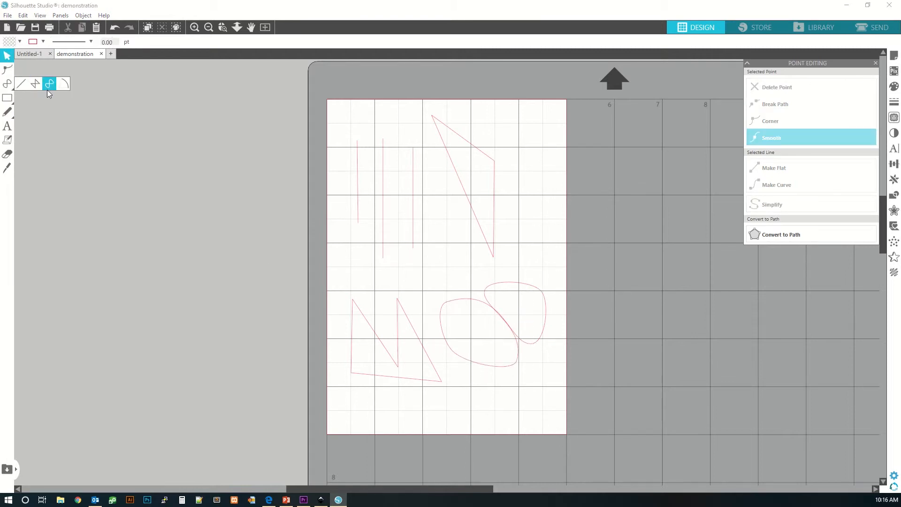
left_click(63, 85)
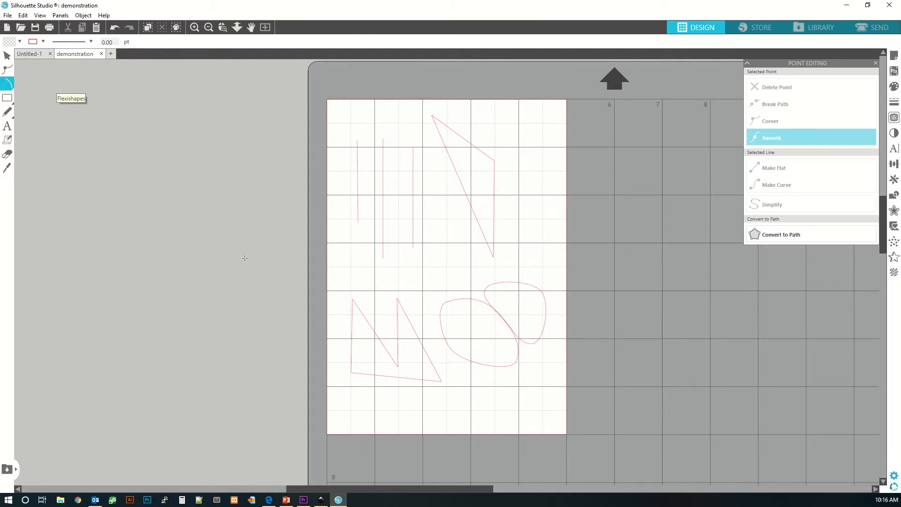
left_click_drag(436, 225, 467, 243)
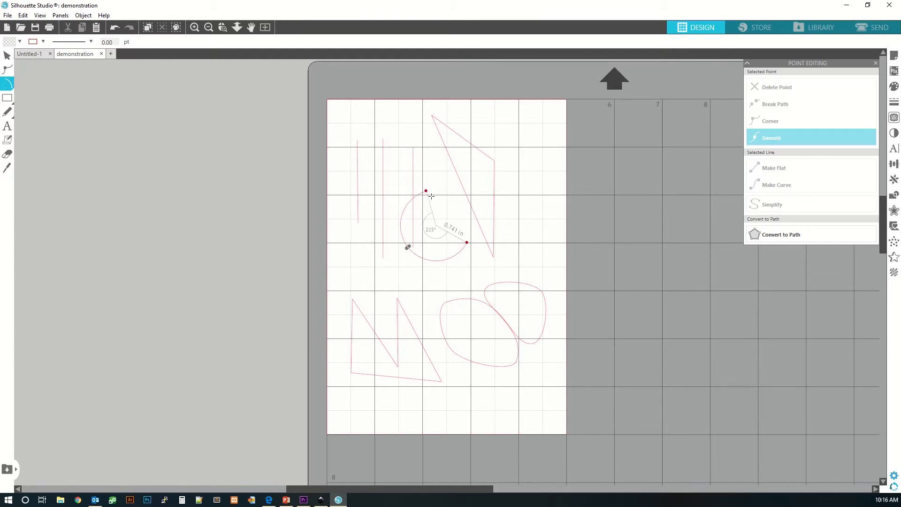
left_click(473, 222)
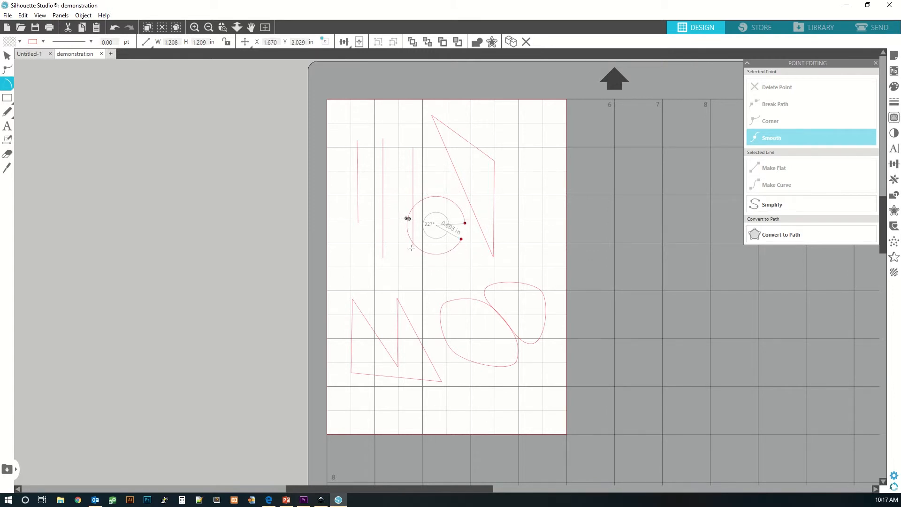
Move the arc about 0.7 in down and 0.35 in to the right, just above the curve shape, and deselect it.
left_click_drag(443, 267, 461, 288)
key("Escape")
left_click(443, 256)
left_click(533, 246)
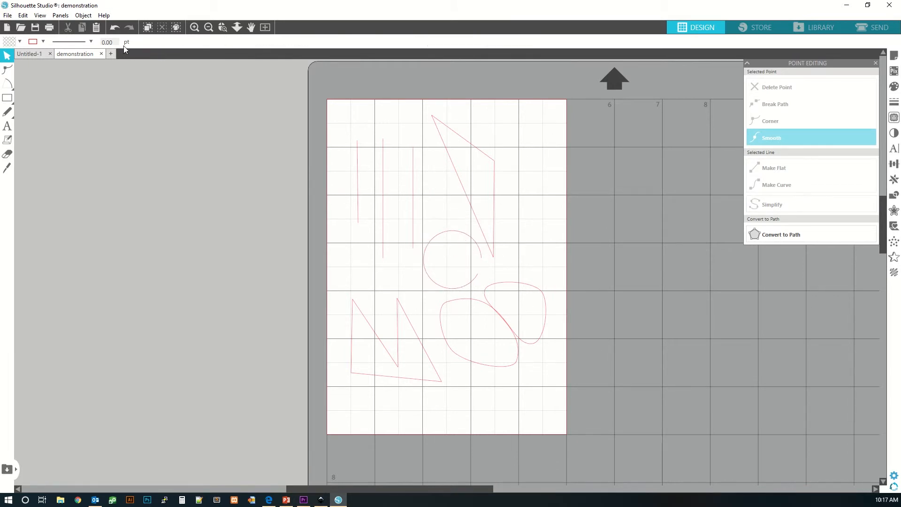
Select the lines, polygons, arc and curve shape on the page and delete them all.
left_click(9, 100)
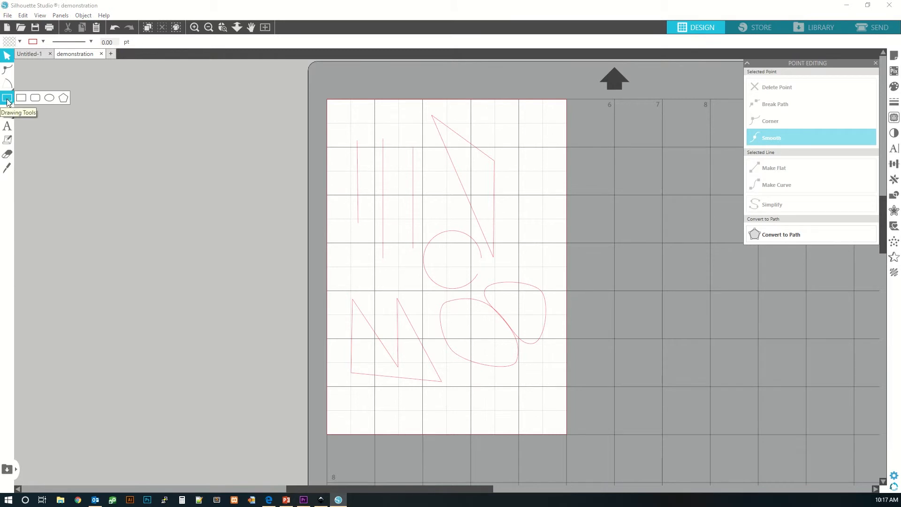
left_click(63, 98)
left_click_drag(331, 105, 550, 399)
key("Delete")
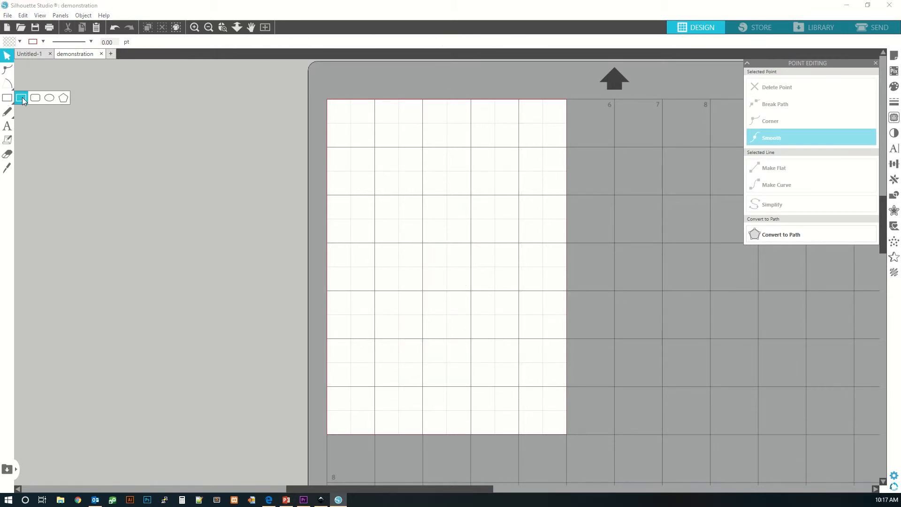
Draw a rectangle about 1.5 by 1.02 in at the page's upper left and a square about 1.25 in wide below it.
left_click(21, 98)
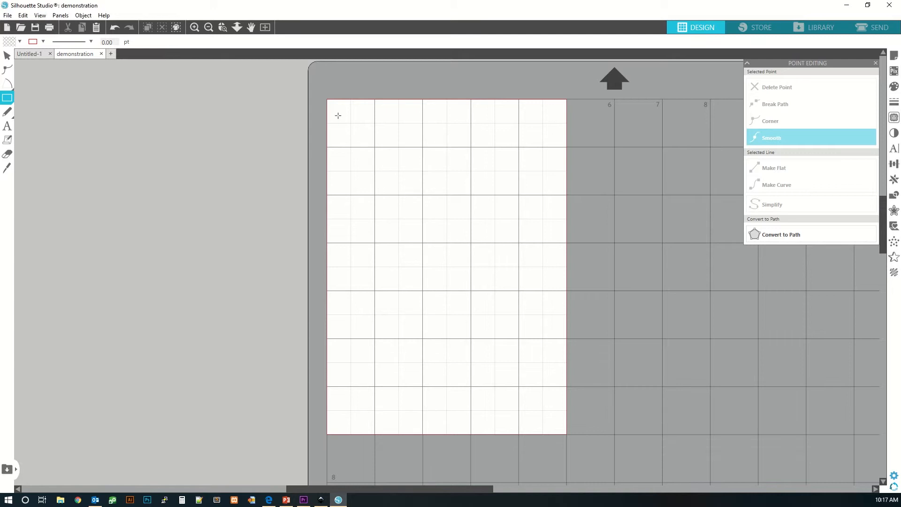
left_click_drag(337, 116, 412, 165)
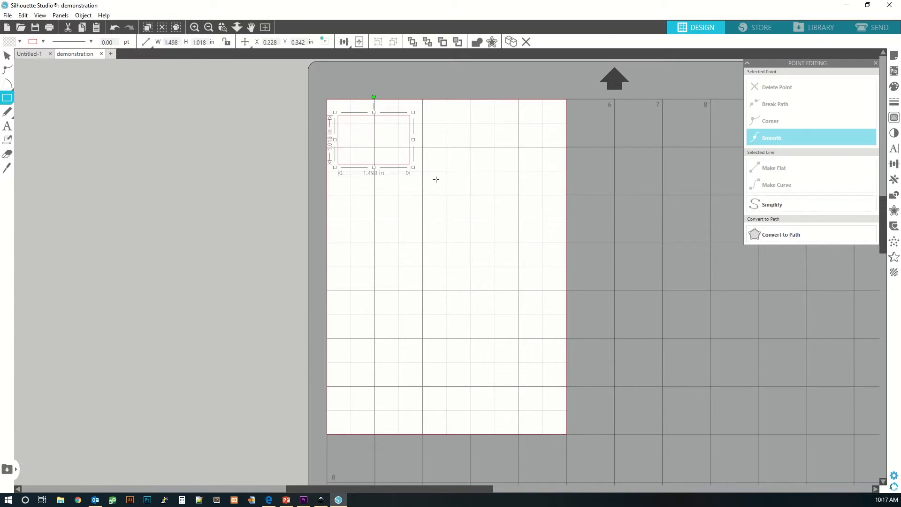
left_click_drag(349, 199, 410, 261)
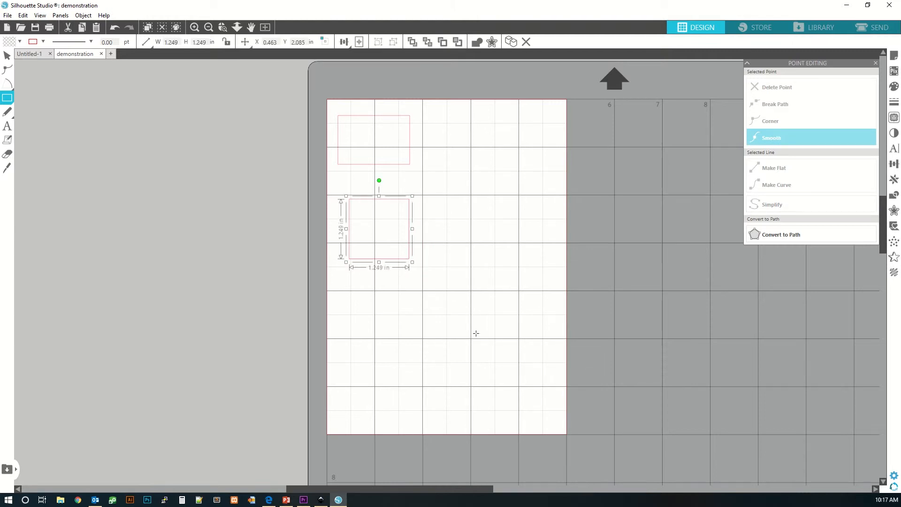
Draw a rounded rectangle about 1.29 by 1.2 in on the page's upper right and increase the vertical radius of its corners.
left_click(7, 99)
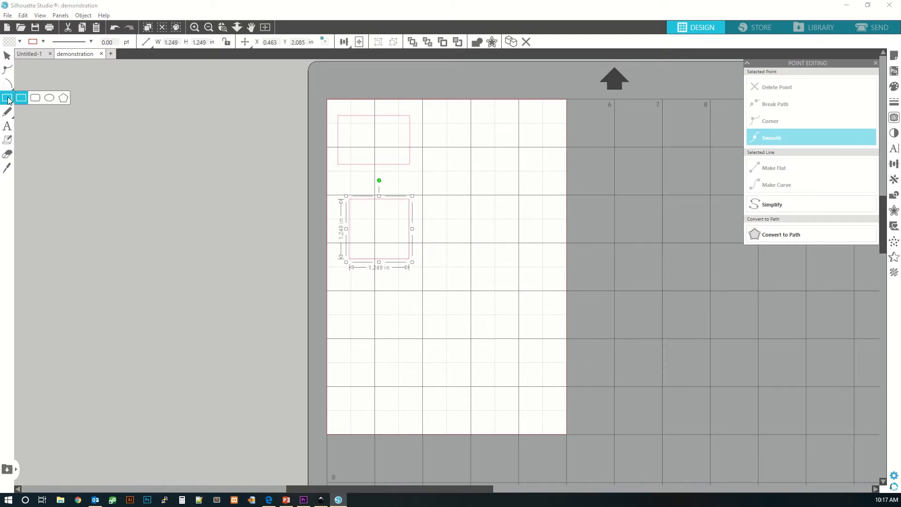
left_click(35, 97)
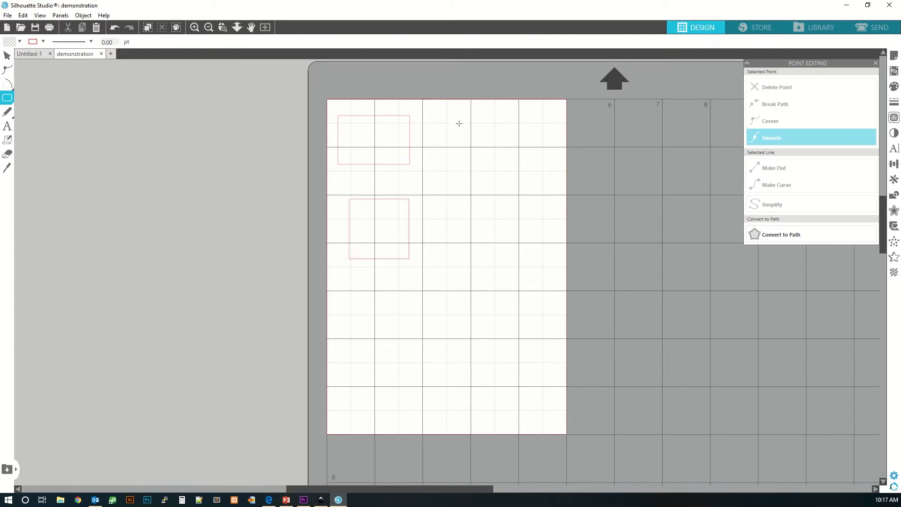
left_click_drag(460, 123, 519, 178)
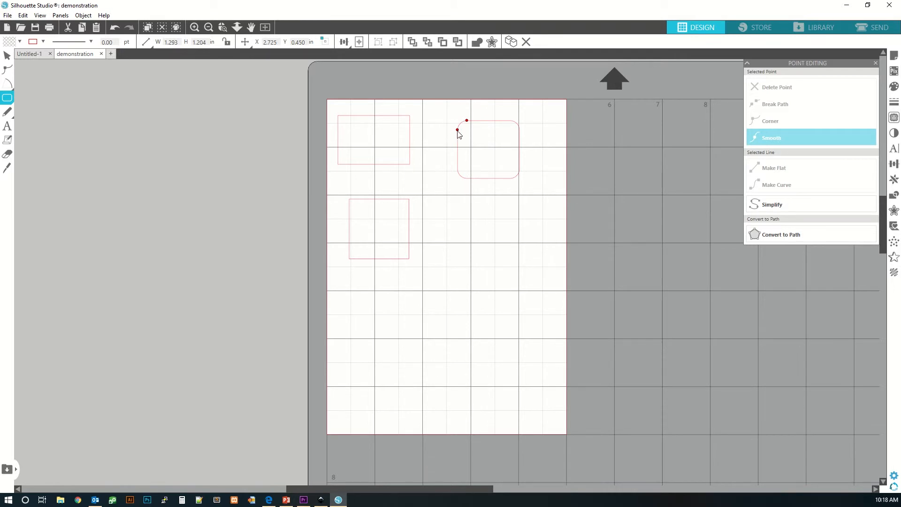
left_click_drag(458, 131, 456, 154)
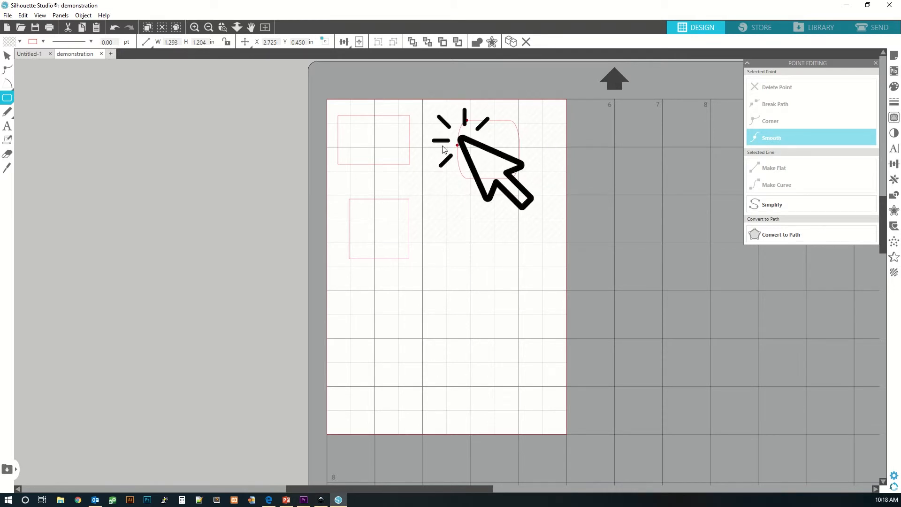
left_click_drag(443, 149, 470, 133)
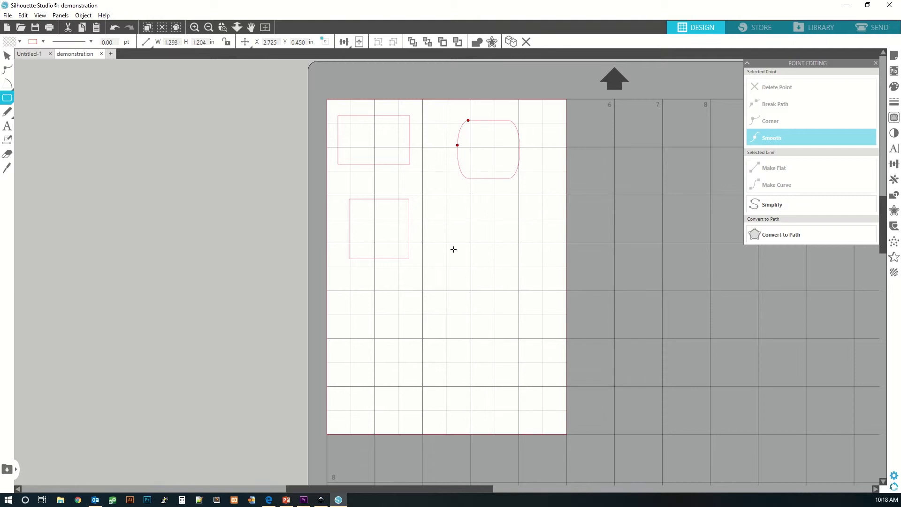
Draw a flat ellipse about 2.1 by 0.83 in under the rounded rectangle and a circle about 1.27 in in diameter below it.
left_click(7, 97)
left_click(47, 98)
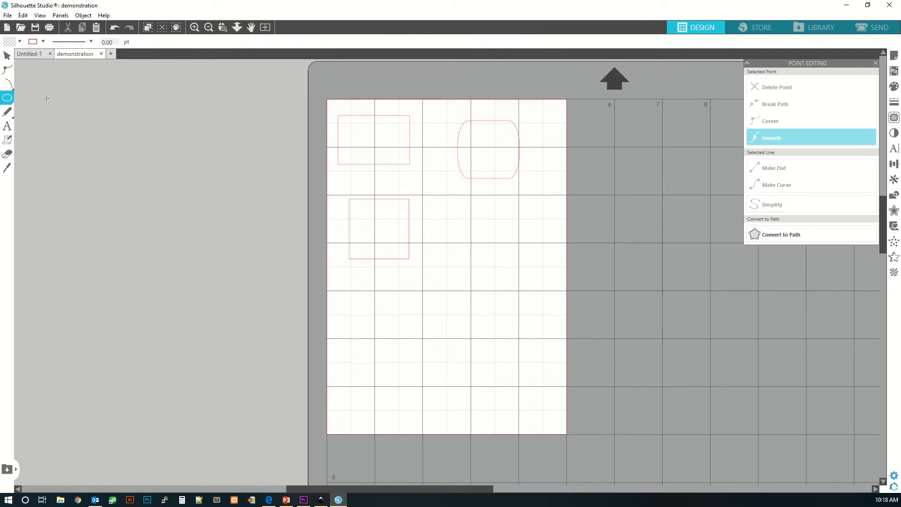
left_click_drag(438, 207, 543, 251)
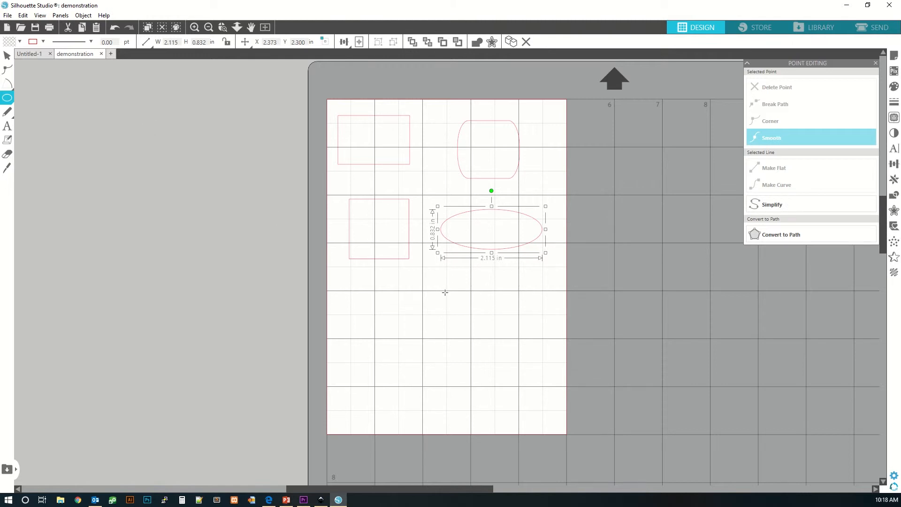
left_click_drag(445, 292, 510, 355)
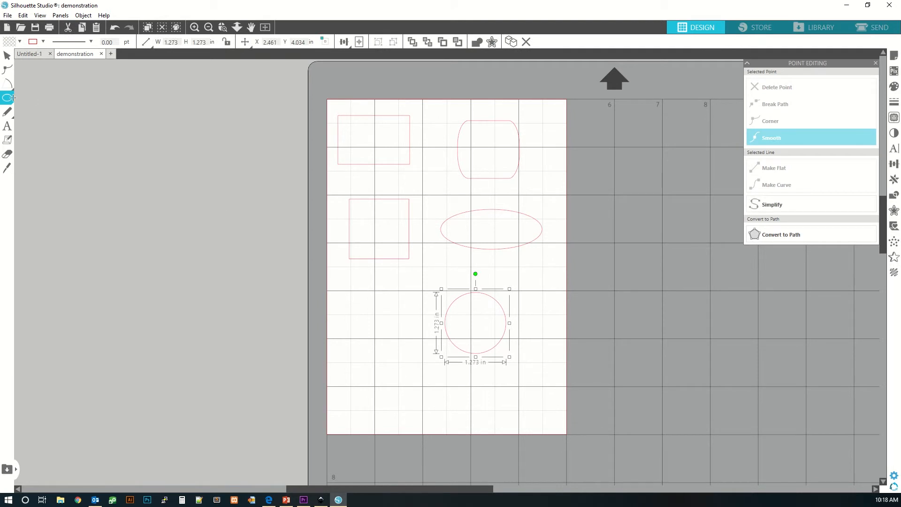
Draw a five-sided regular polygon about 0.96 by 0.92 in beneath the square and deselect it.
mouse_move(13, 99)
left_click(64, 98)
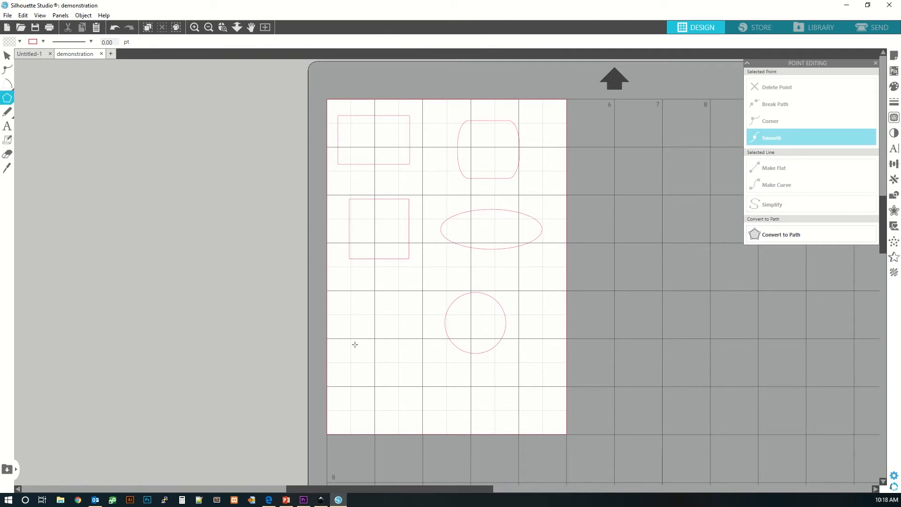
left_click_drag(364, 289, 384, 299)
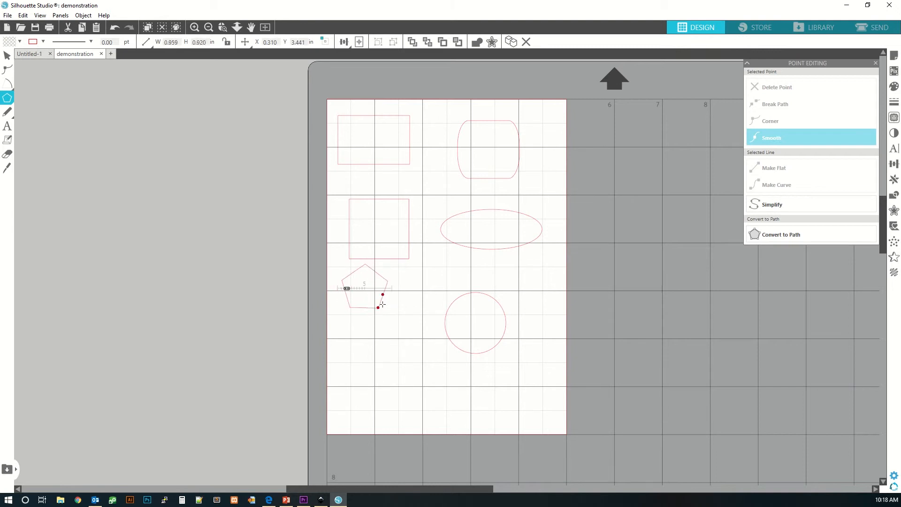
left_click(387, 329)
left_click(358, 337)
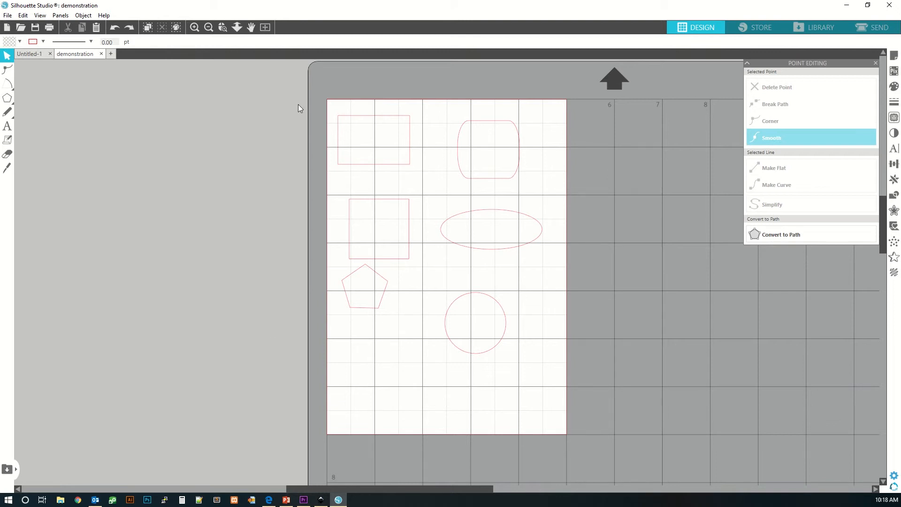
Clear the page by deleting the rectangles, ellipse, circle and pentagon together.
mouse_move(9, 112)
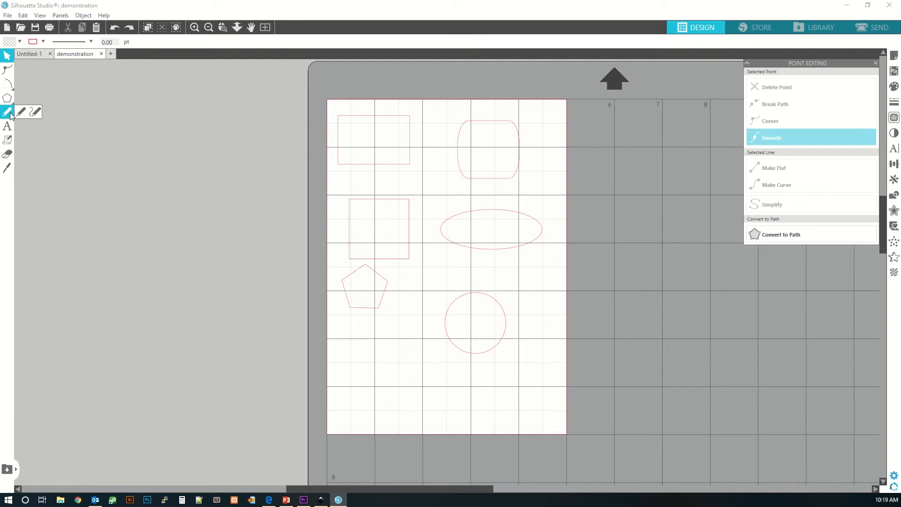
left_click_drag(335, 108, 562, 398)
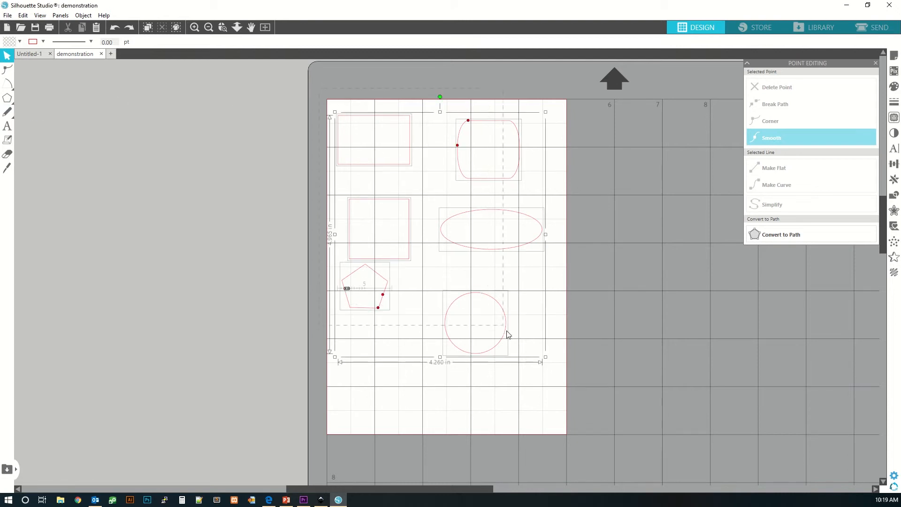
key("Delete")
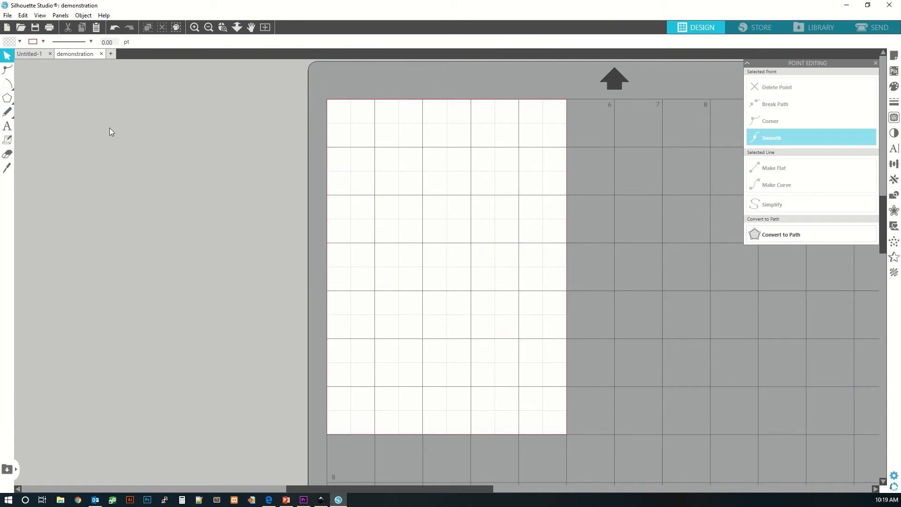
Draw a freehand spiral with a hooked tail, about 2.9 in wide and 2.3 in high, on the upper left of the page.
left_click(6, 113)
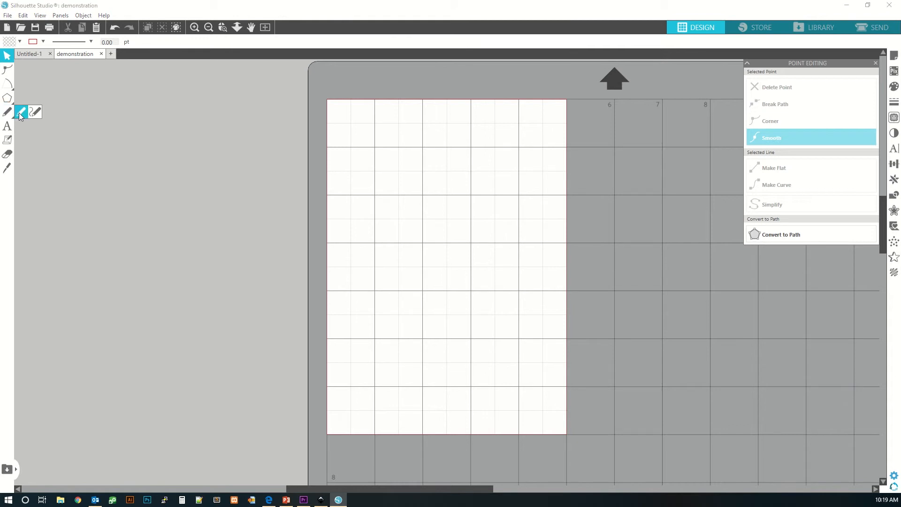
left_click(20, 113)
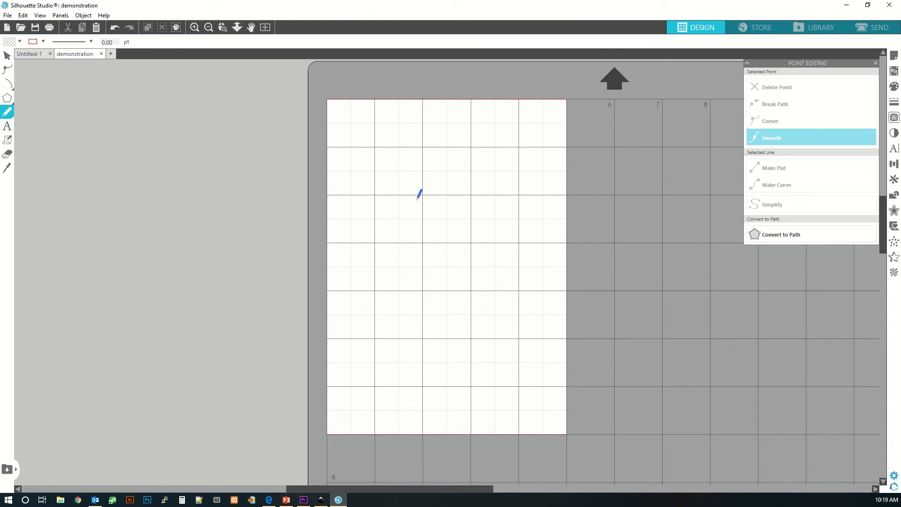
mouse_move(392, 233)
left_mouse_down()
mouse_move(389, 203)
mouse_move(399, 188)
mouse_move(420, 232)
mouse_move(442, 238)
mouse_move(465, 202)
mouse_move(448, 174)
mouse_move(371, 161)
mouse_move(361, 200)
mouse_move(382, 241)
mouse_move(426, 263)
mouse_move(455, 259)
mouse_move(485, 235)
mouse_move(488, 251)
mouse_move(476, 271)
left_mouse_up()
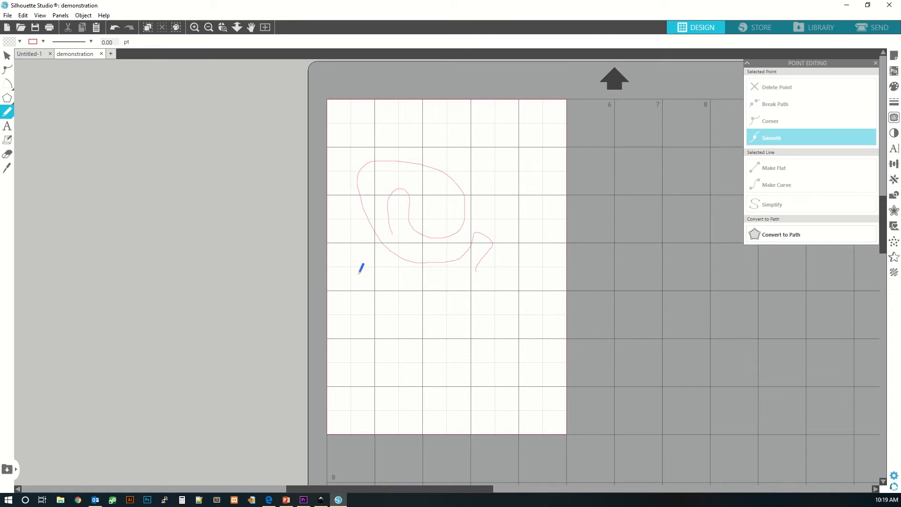
Draw a similar spiral about 2.4 in wide with the smooth freehand tool at 50% smoothing, on the page's upper right.
mouse_move(7, 112)
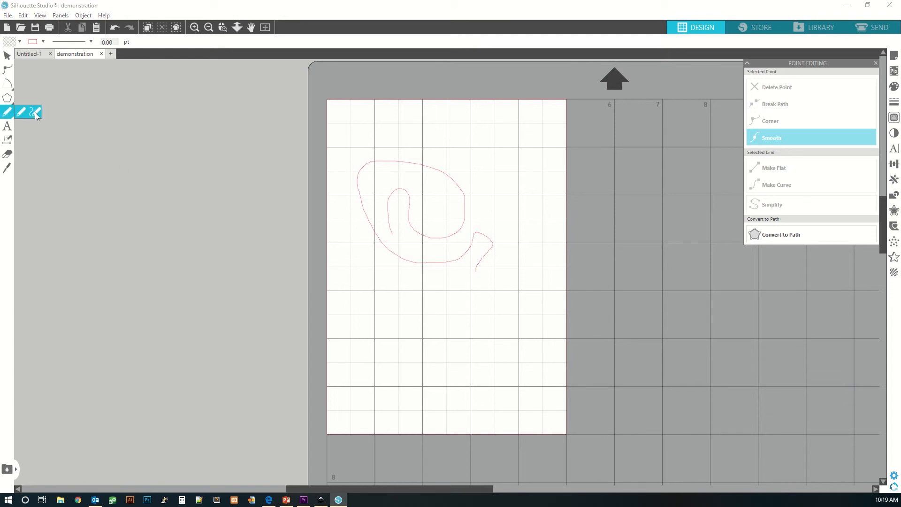
left_click(34, 114)
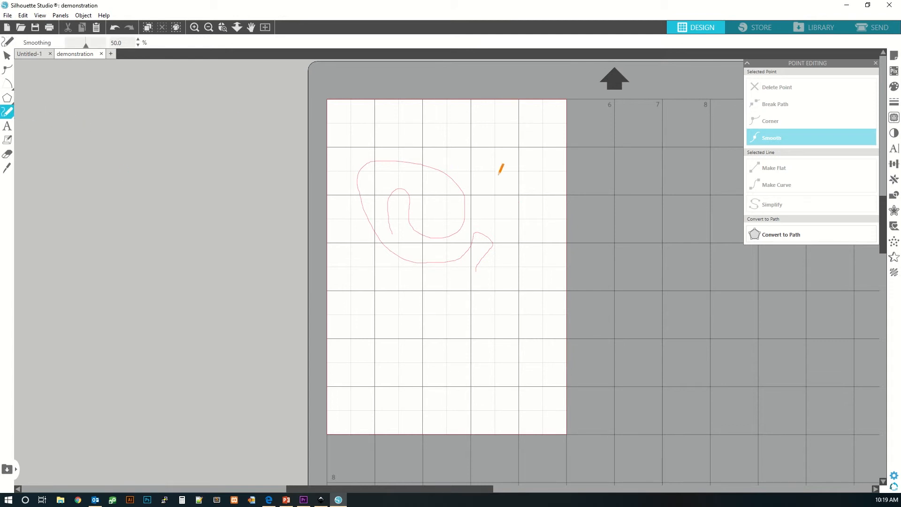
mouse_move(494, 170)
left_mouse_down()
mouse_move(498, 146)
mouse_move(510, 149)
mouse_move(513, 175)
mouse_move(524, 182)
mouse_move(553, 165)
mouse_move(539, 123)
mouse_move(506, 111)
mouse_move(446, 135)
mouse_move(449, 157)
mouse_move(498, 206)
mouse_move(520, 212)
mouse_move(549, 190)
mouse_move(551, 219)
left_mouse_up()
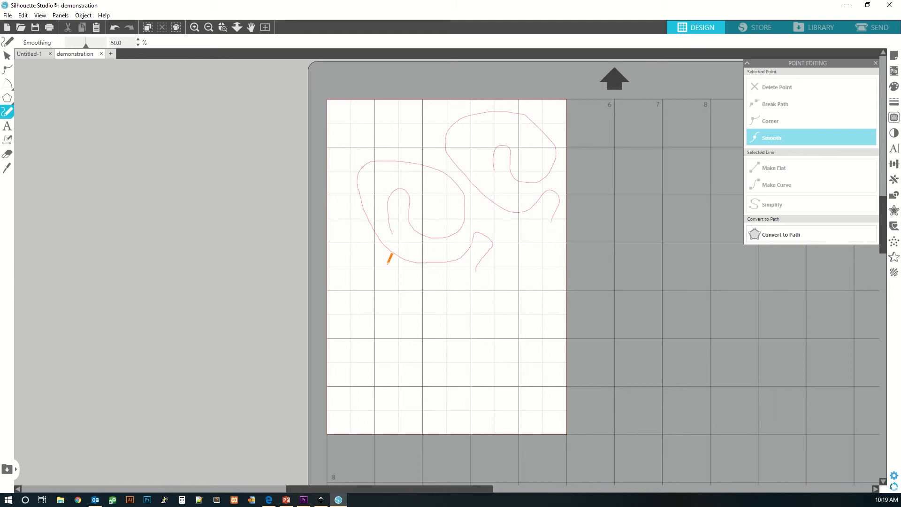
Show the edit points of the left freehand spiral, and simplify the smooth freehand spiral on the upper right.
left_click(4, 59)
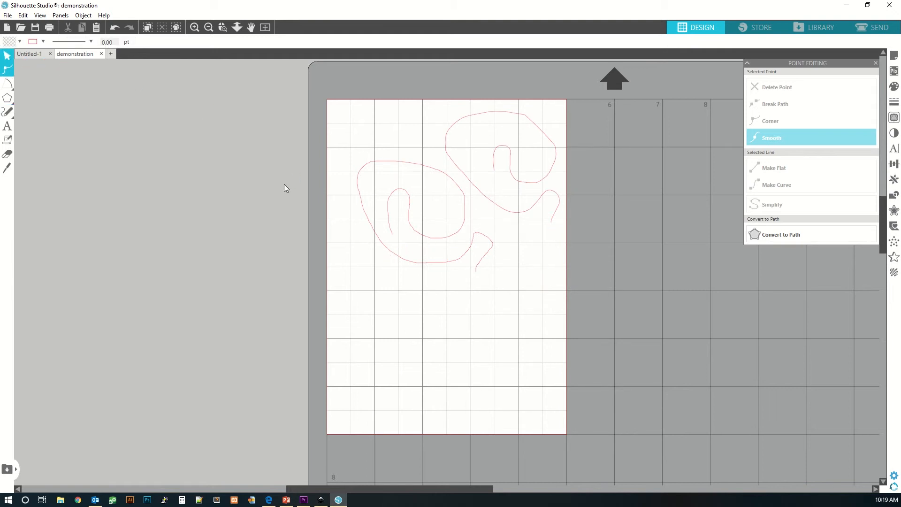
double_click(391, 230)
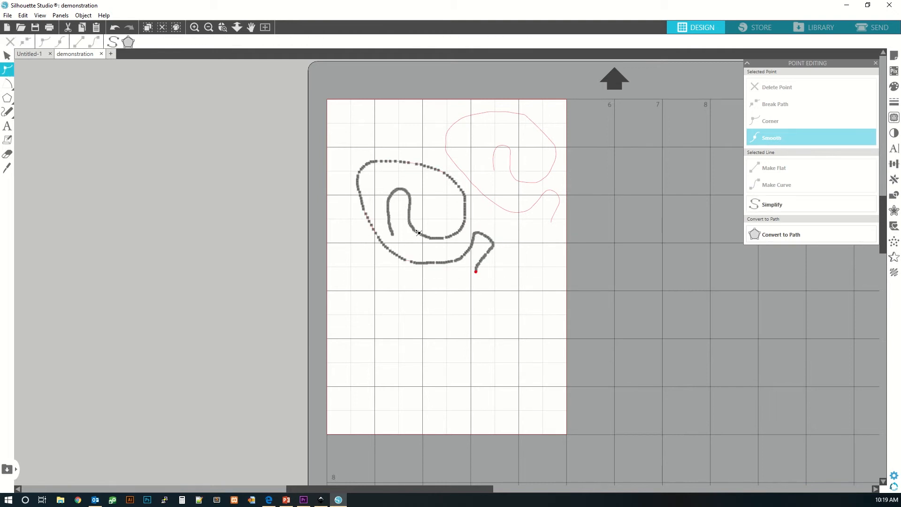
left_click(482, 194)
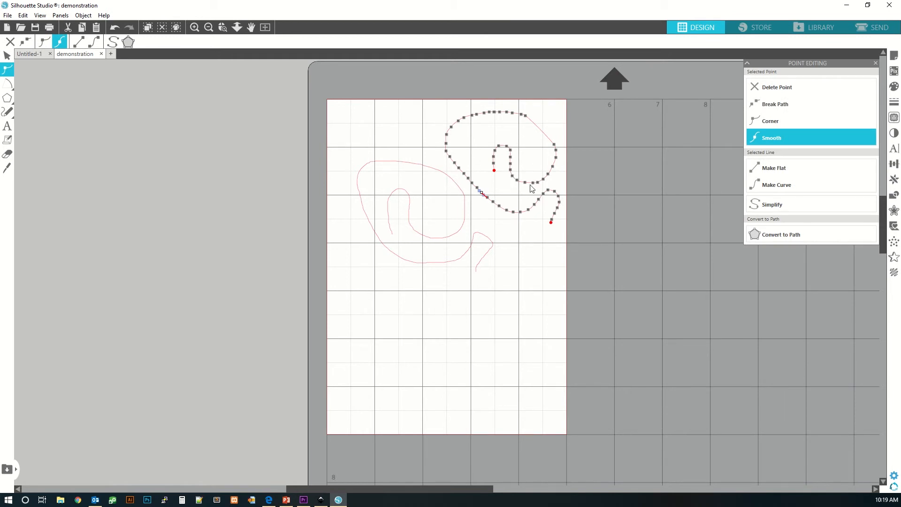
left_click(776, 206)
left_click(776, 205)
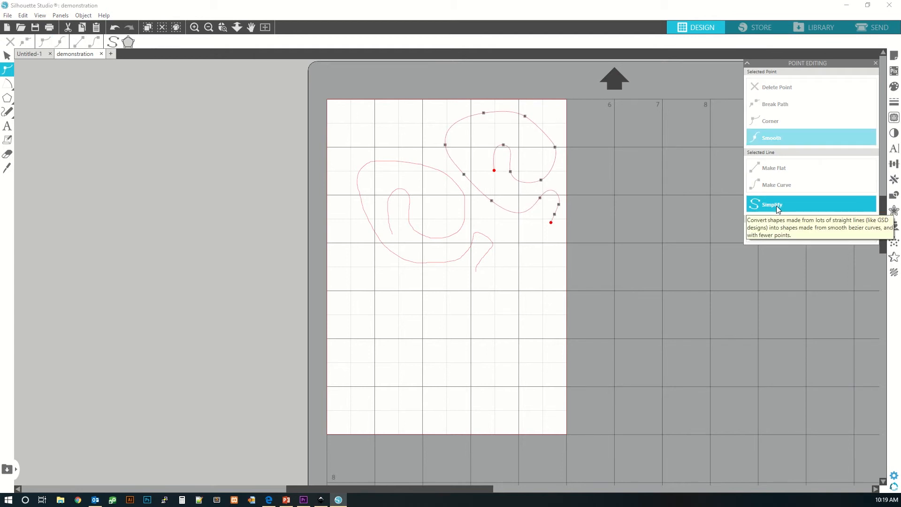
Show the edit points of the left freehand spiral, and delete both spirals from the page.
left_click(458, 192)
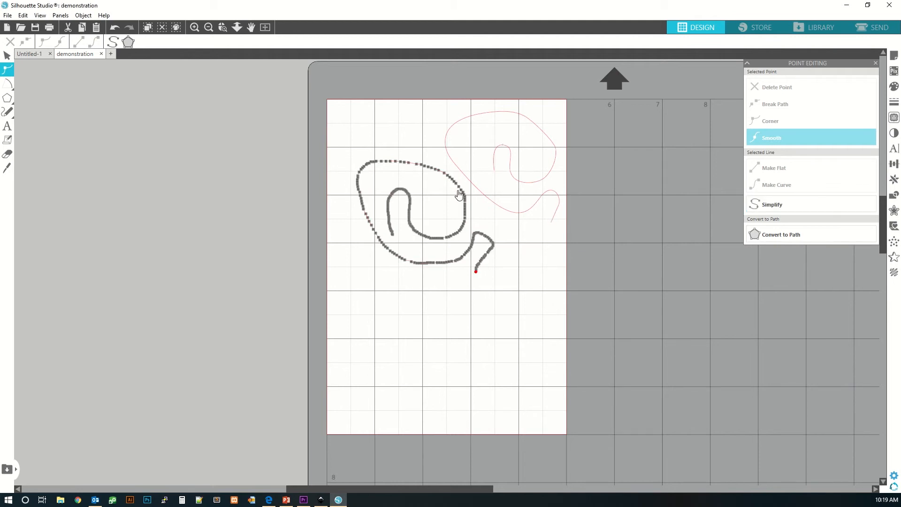
left_click(483, 301)
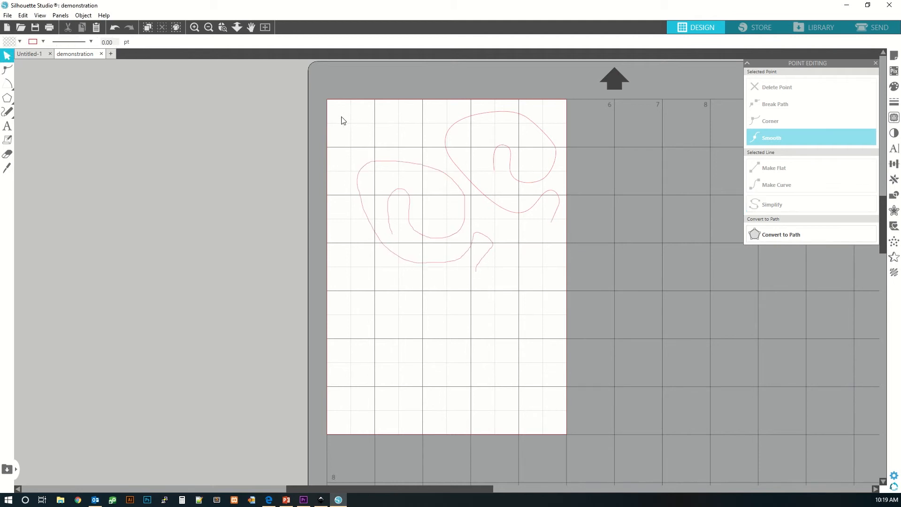
left_click_drag(332, 105, 582, 305)
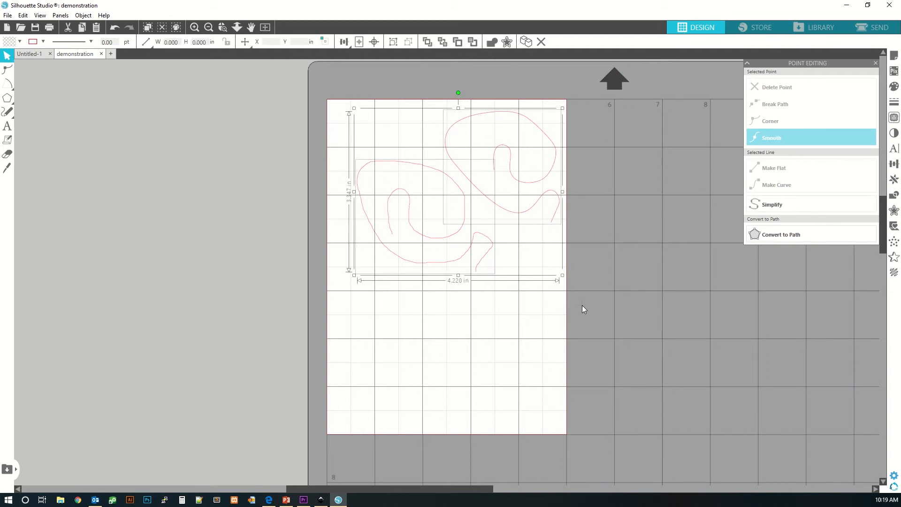
key("Delete")
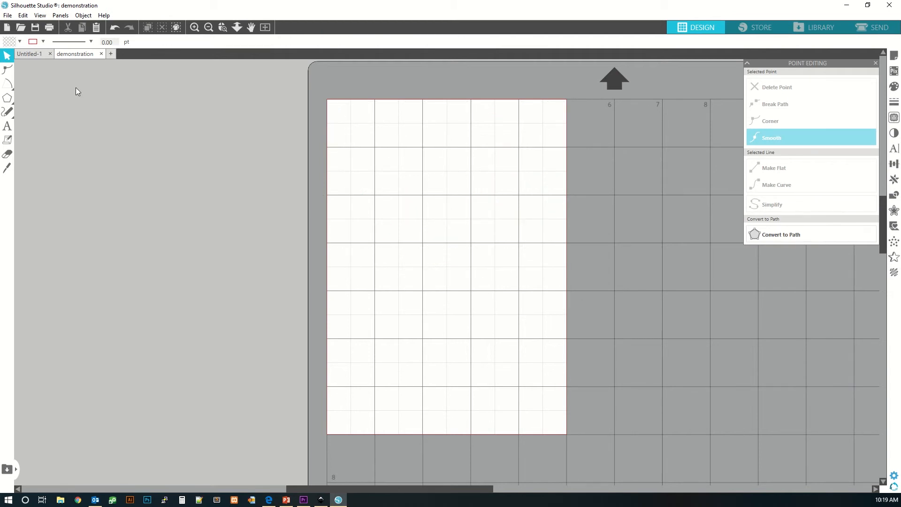
Add the text "Hi There" in 72 pt Arial and place it in the upper part of the page.
left_click(7, 127)
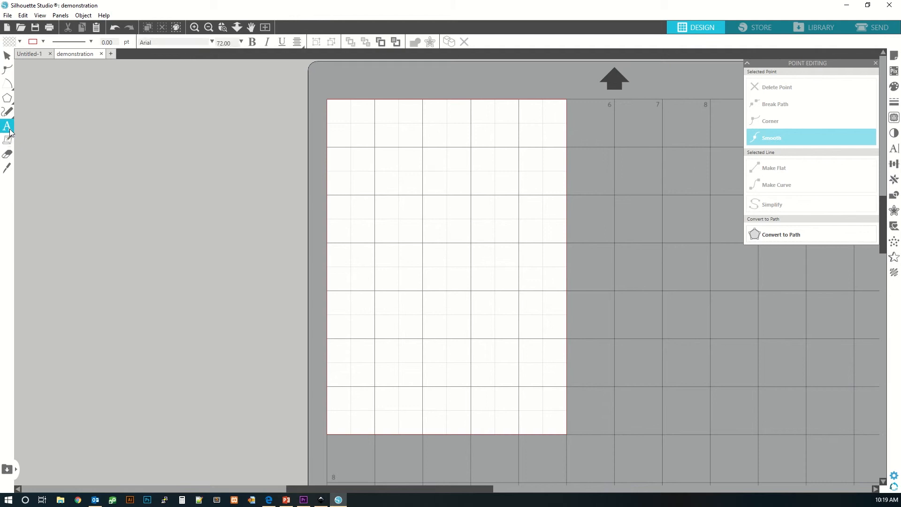
left_click(388, 182)
type("Hi There")
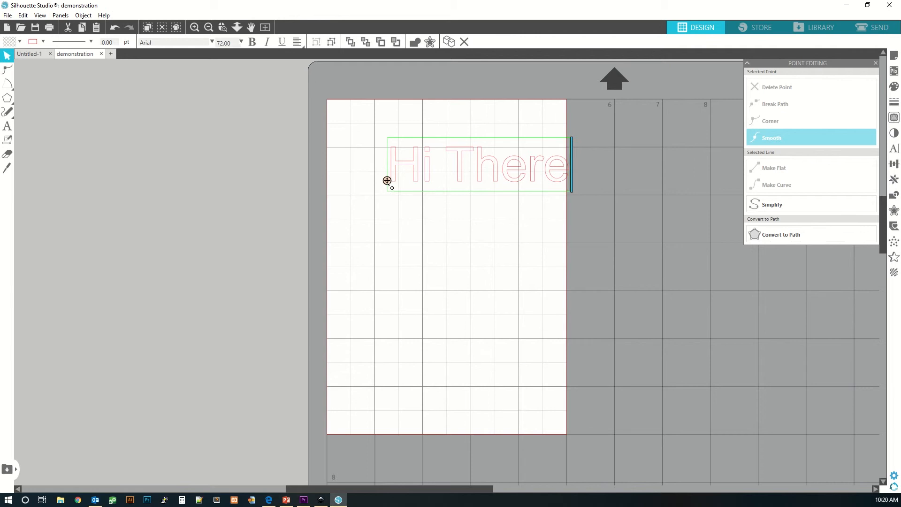
left_click_drag(387, 181, 352, 192)
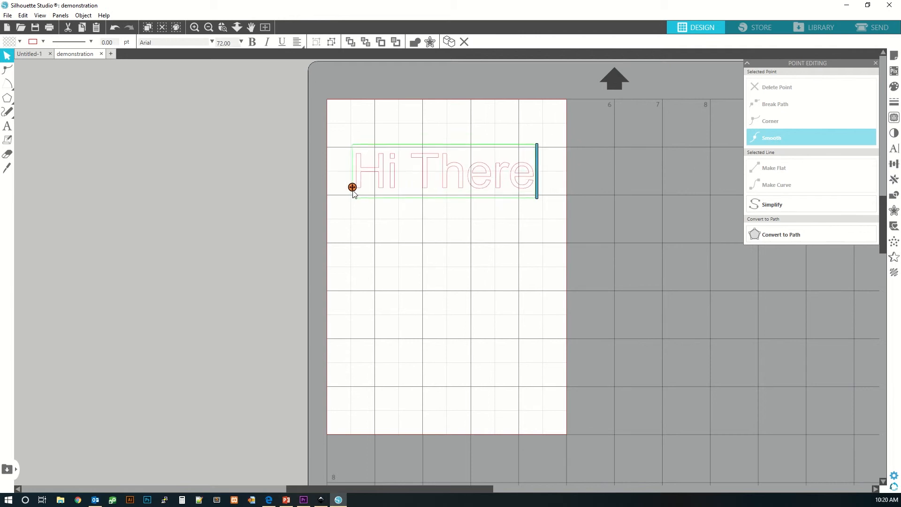
left_click(397, 234)
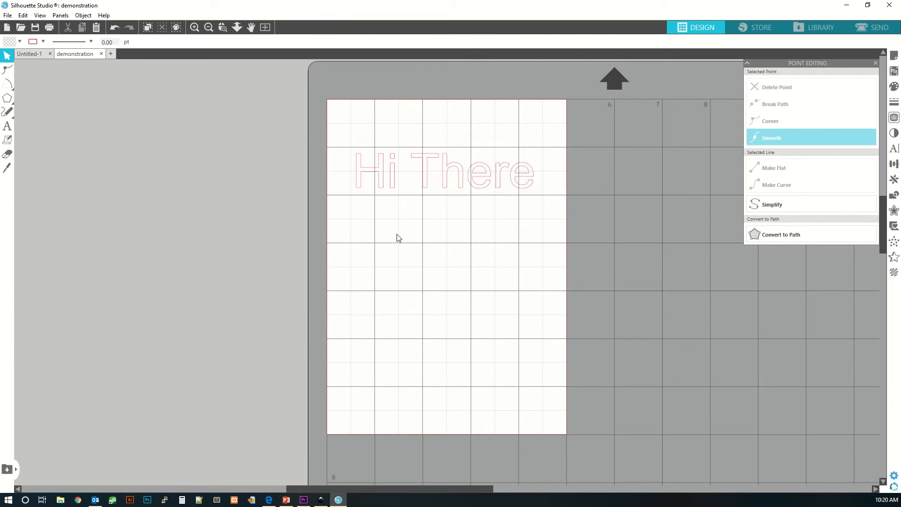
Change the font of the whole "Hi There" text to Magnolia Sky.
double_click(424, 183)
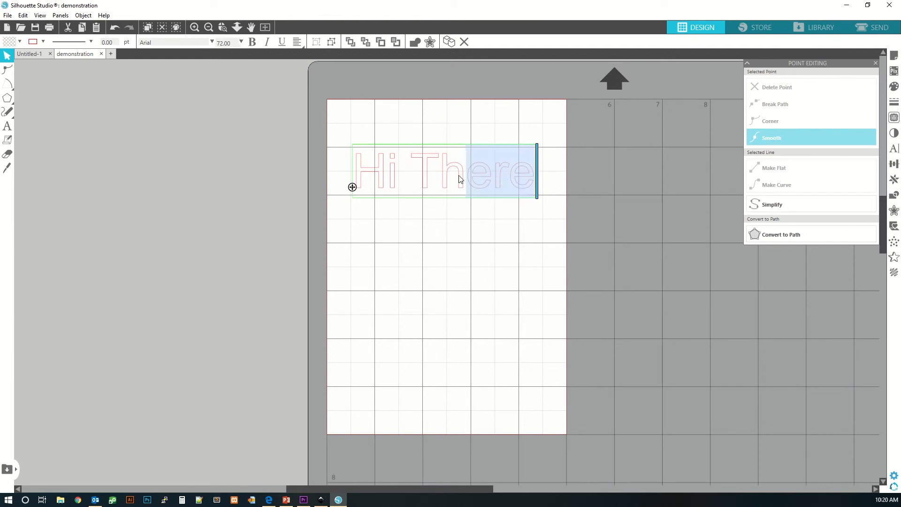
left_click_drag(459, 179, 362, 179)
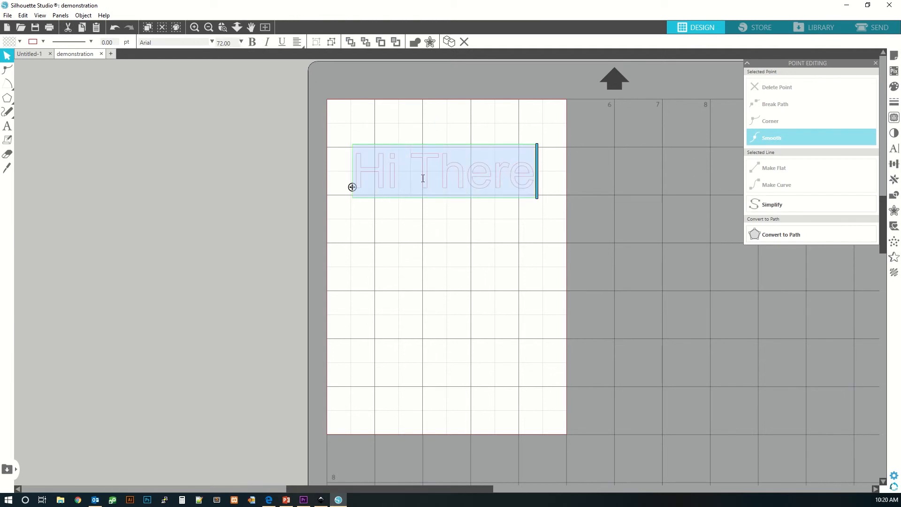
left_click(212, 43)
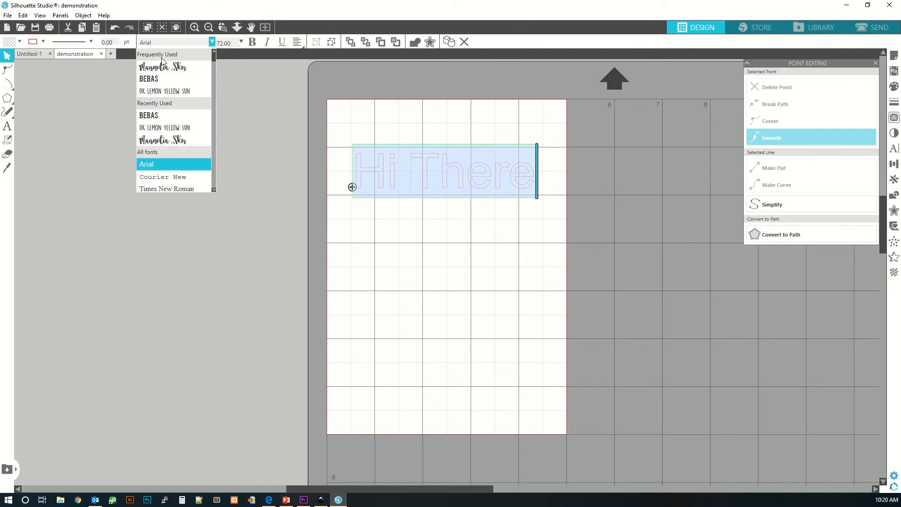
left_click(160, 68)
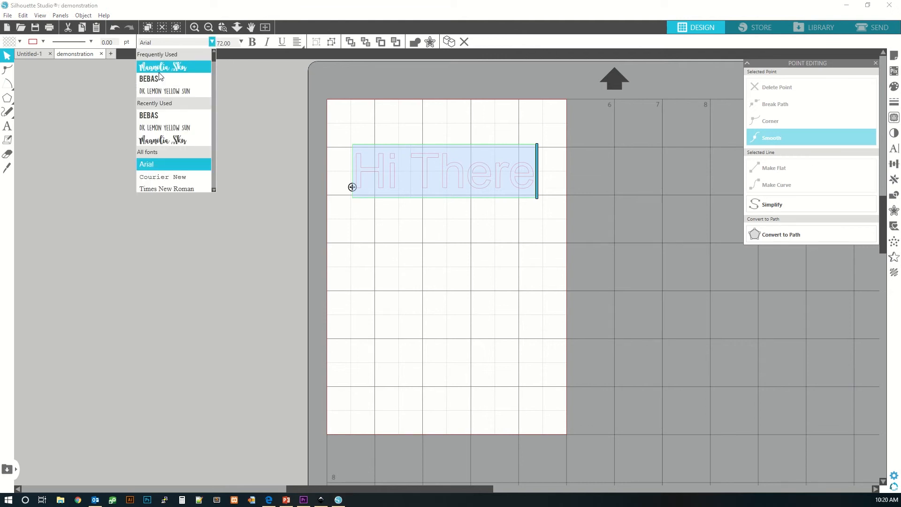
Set the "Hi There" text size to 36 pt and align the text to the right.
left_click(241, 41)
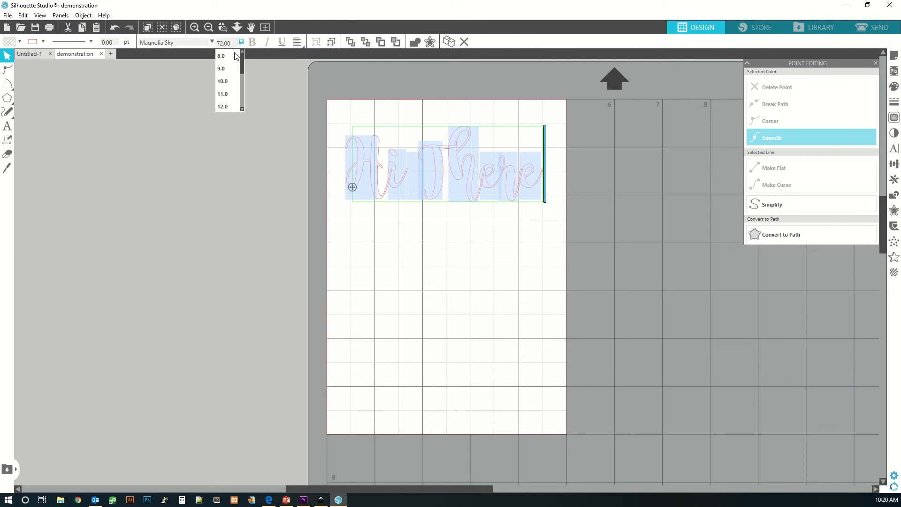
scroll(227, 103, "down", 3)
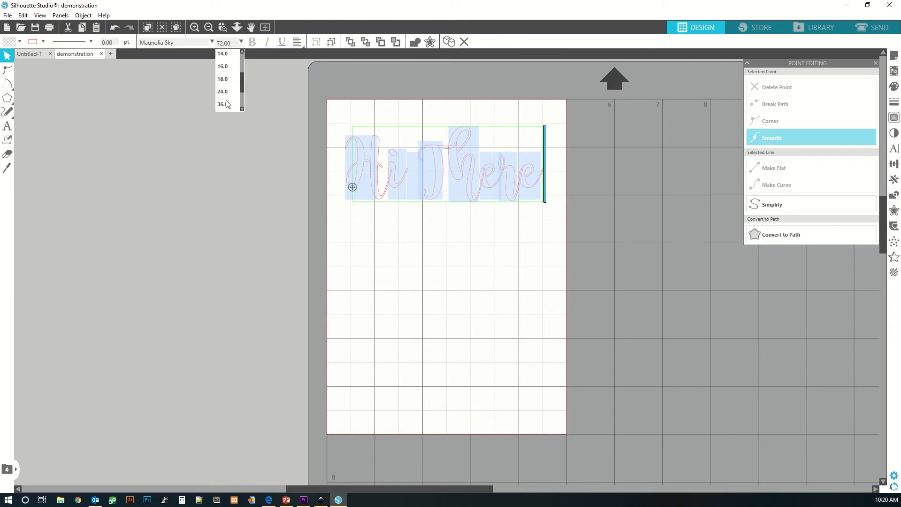
left_click(225, 104)
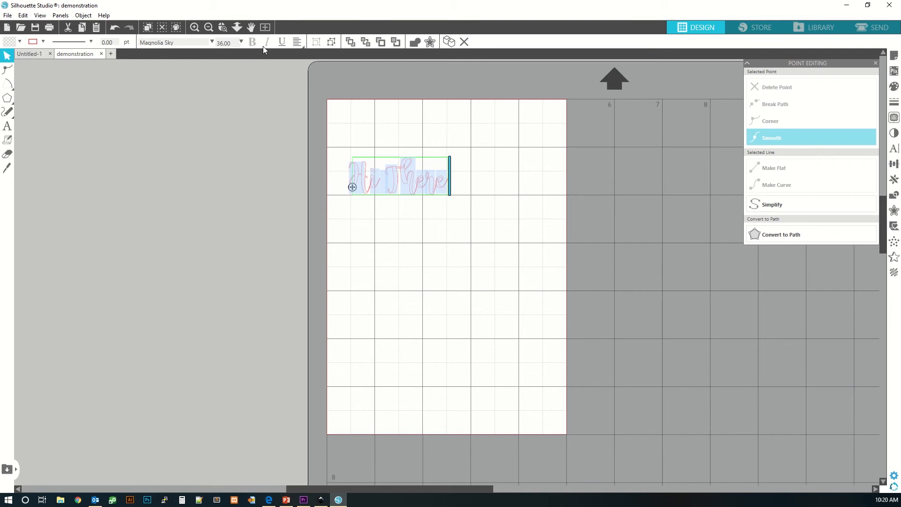
left_click(302, 47)
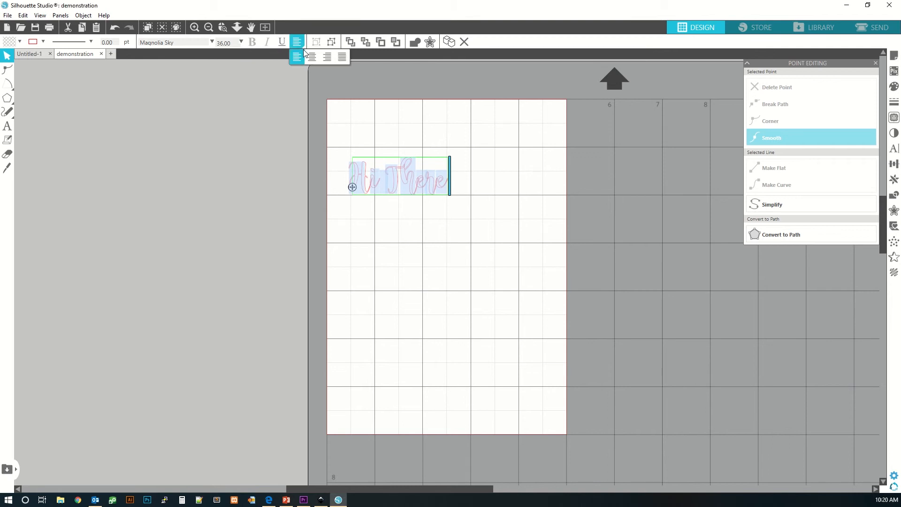
left_click(326, 57)
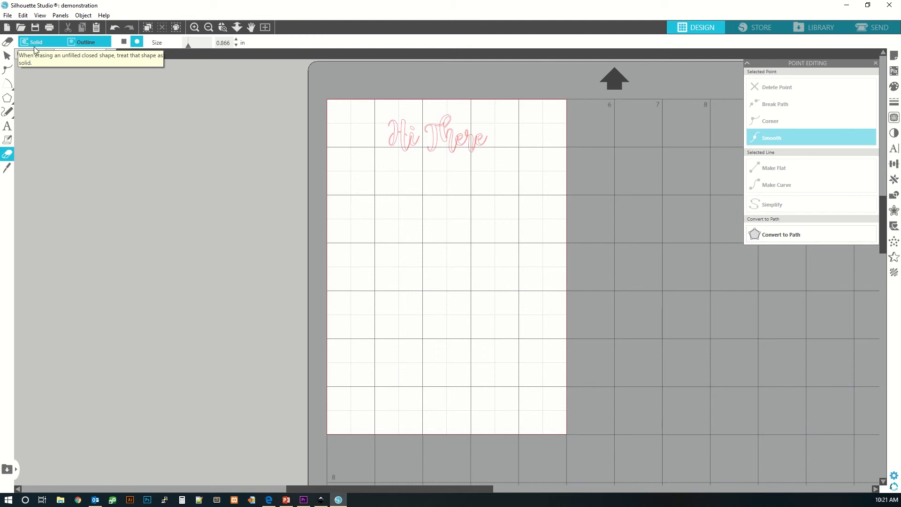
Draw an ellipse about 1.97 in wide and 2.03 in high below the "Hi There" text.
mouse_move(15, 102)
left_click(49, 98)
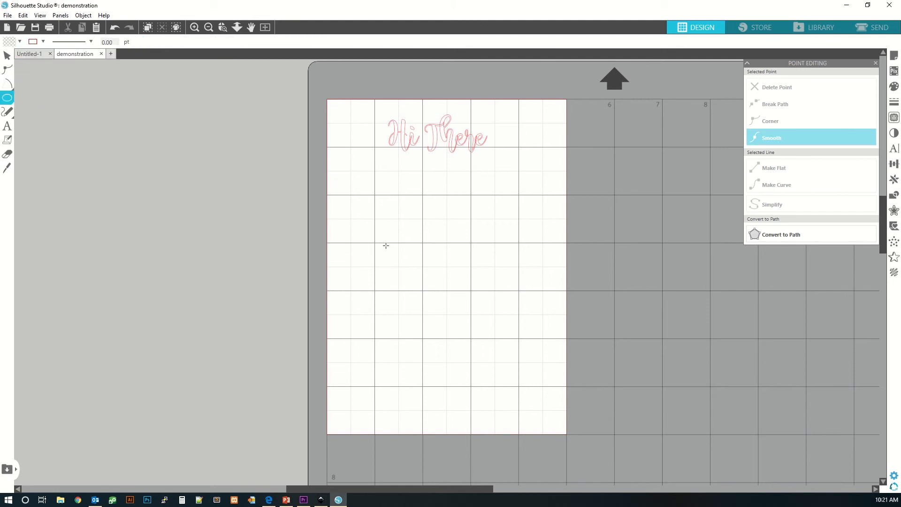
left_click_drag(401, 176, 497, 275)
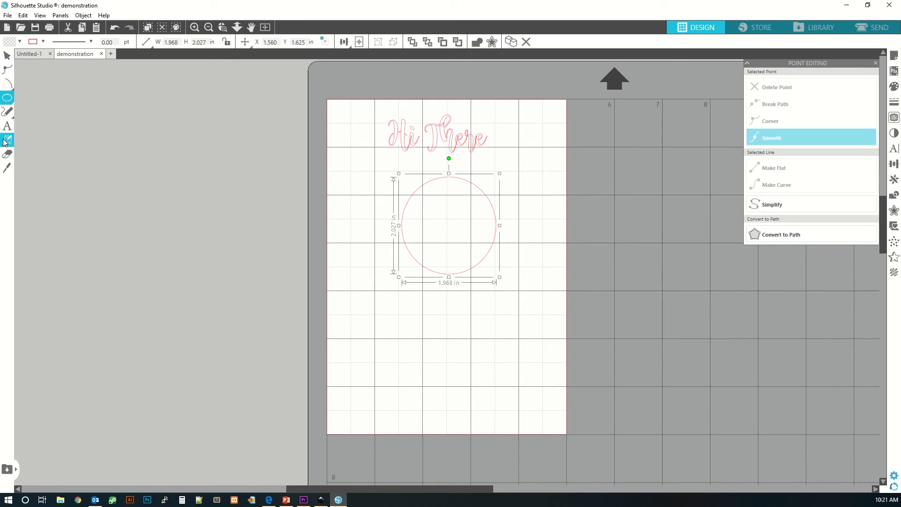
Try the outline eraser across the middle of the ellipse, and undo the erasure.
left_click(7, 155)
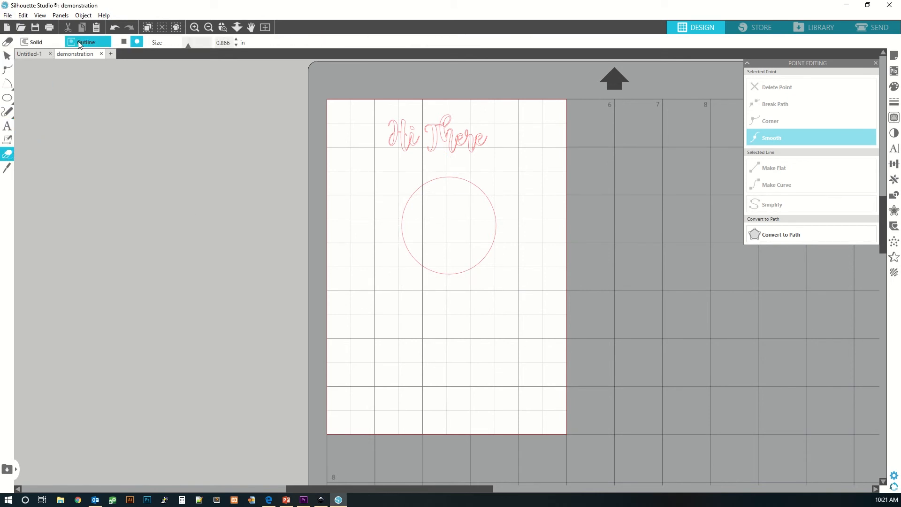
left_click_drag(386, 226, 524, 226)
left_click(6, 55)
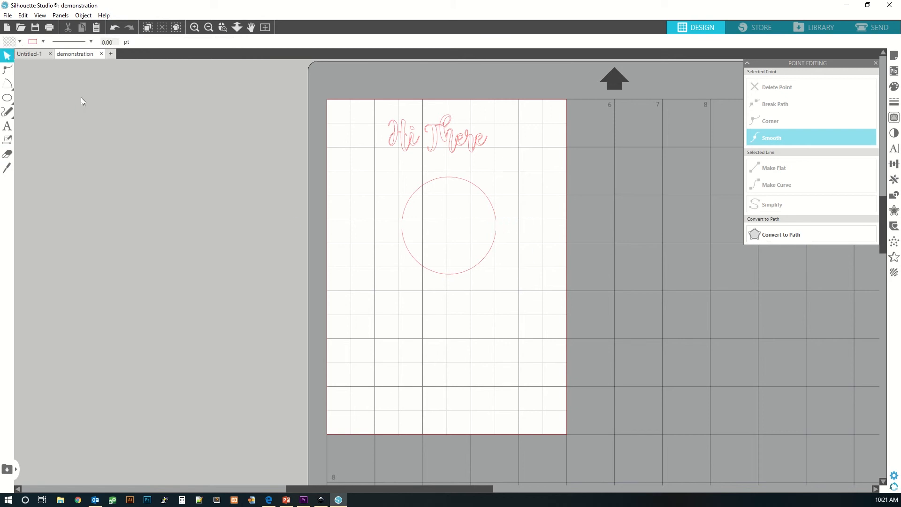
mouse_move(433, 177)
left_mouse_down()
mouse_move(440, 168)
mouse_move(496, 176)
mouse_move(453, 176)
mouse_move(438, 185)
left_mouse_up()
left_click(437, 190)
left_click(113, 29)
Erase a horizontal strip through the middle of the ellipse with the solid eraser, and move the two halves apart.
left_click(6, 155)
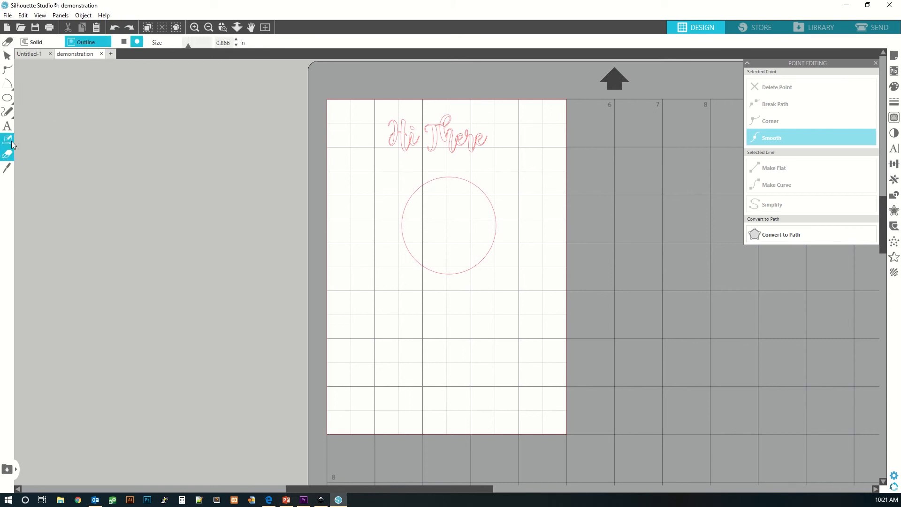
left_click(41, 43)
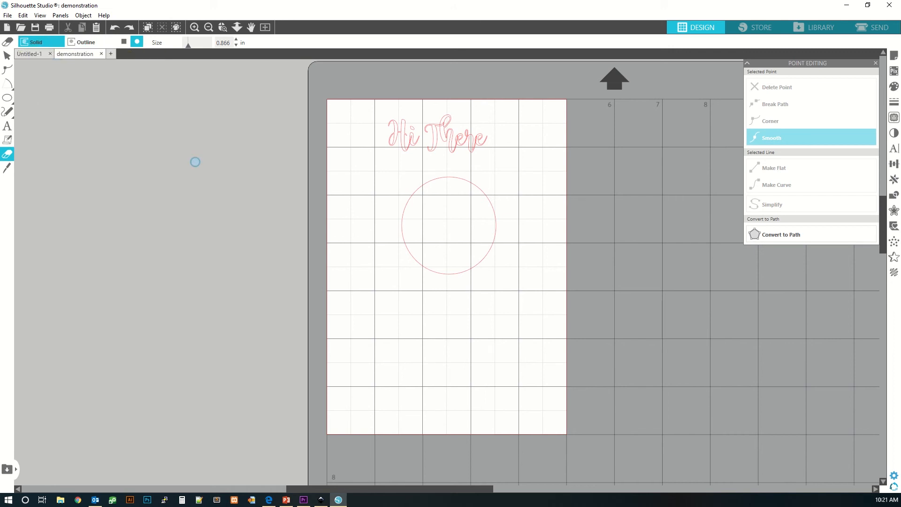
left_click_drag(421, 230, 532, 233)
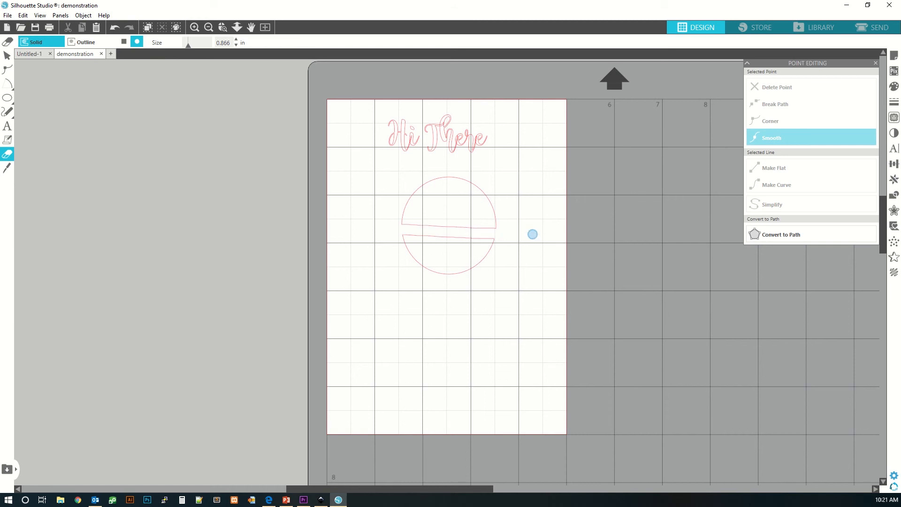
left_click(8, 58)
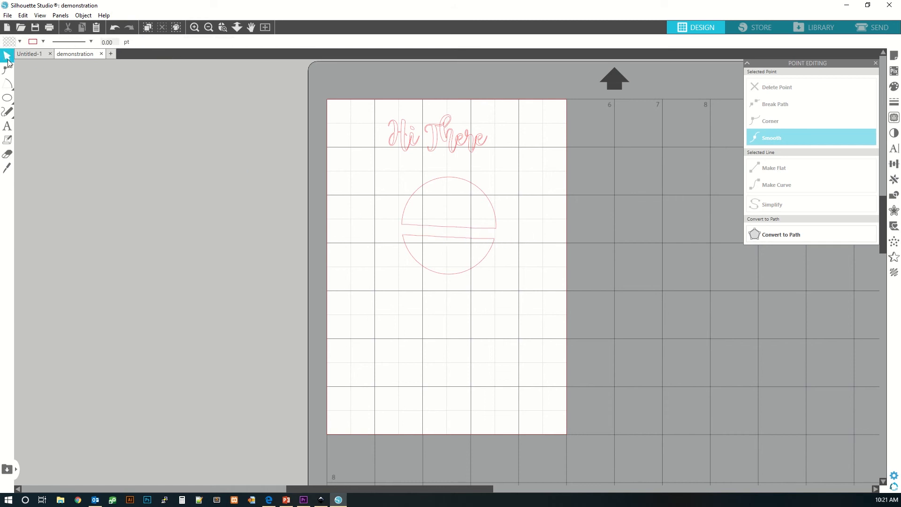
left_click_drag(449, 184, 406, 169)
left_click_drag(448, 235, 432, 259)
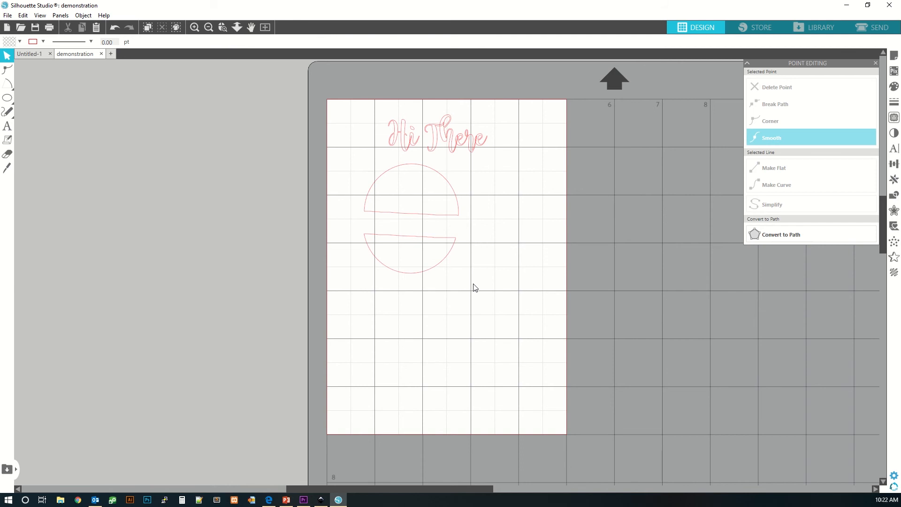
Cut the lower half vertically with the straight knife in solid mode, and move the two quarter pieces apart.
left_click(7, 169)
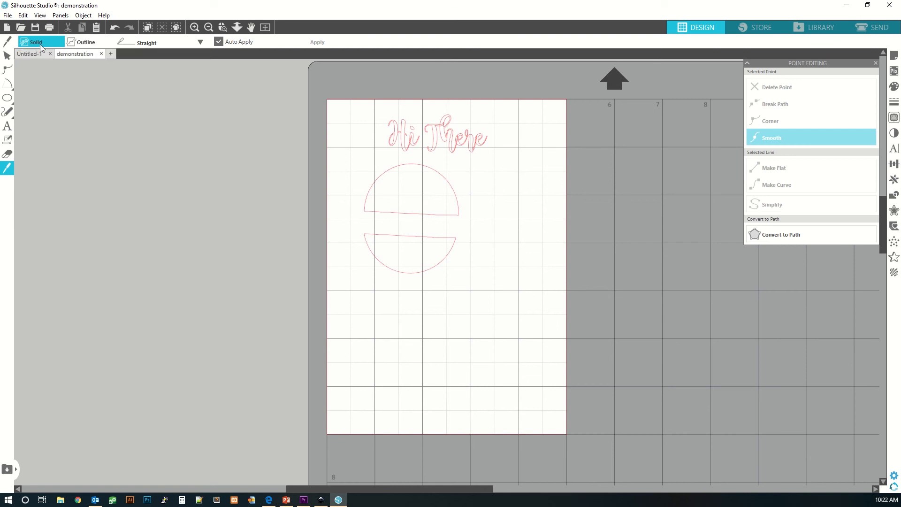
left_click_drag(409, 280, 410, 219)
key("v")
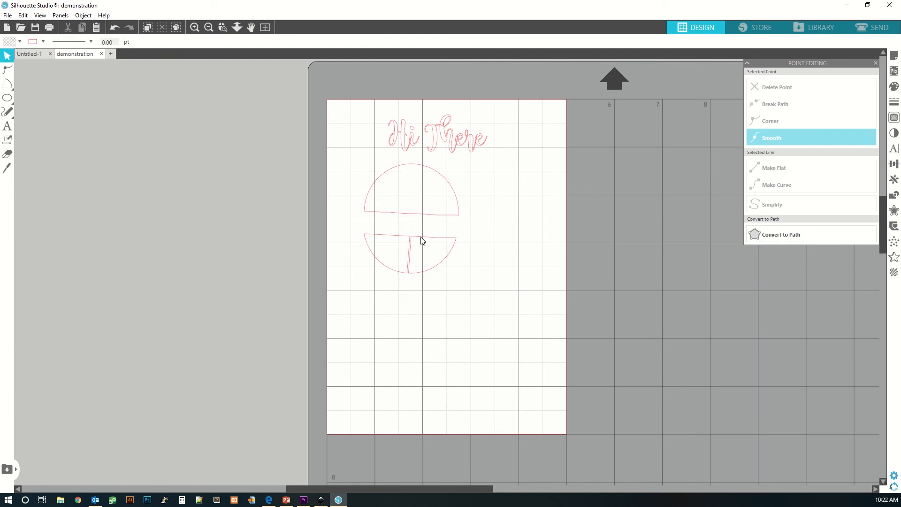
left_click_drag(423, 241, 472, 244)
left_click_drag(392, 262, 399, 291)
Cut the flat edge of the upper half near its middle with the straight knife in outline mode.
left_click(7, 168)
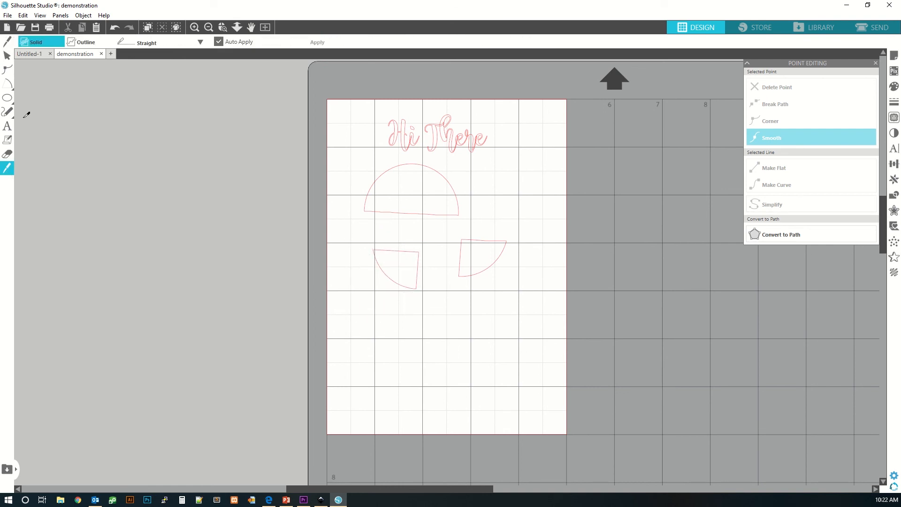
left_click(84, 44)
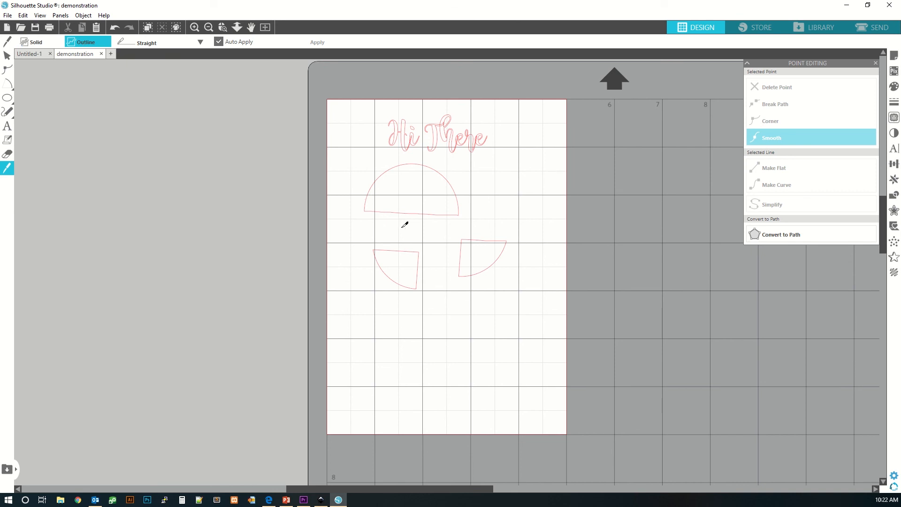
left_click_drag(405, 228, 409, 195)
scroll(416, 222, "up", 1)
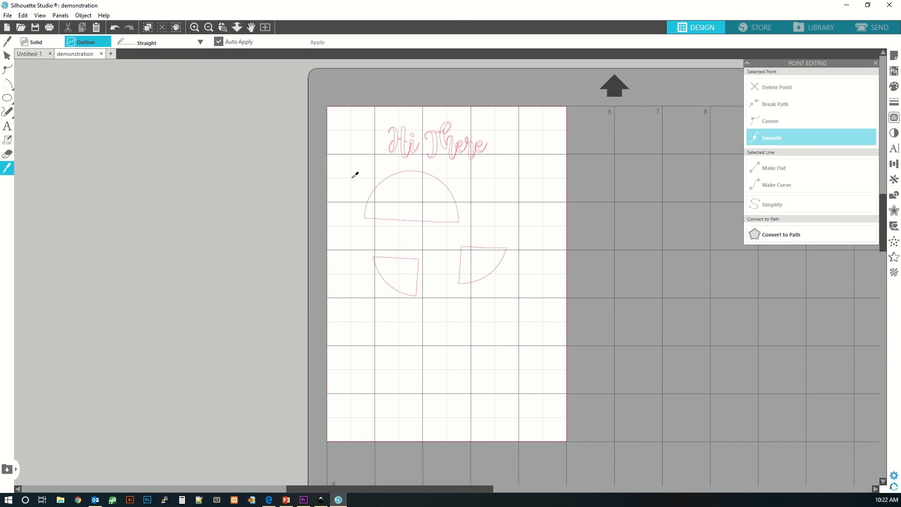
left_click(222, 26)
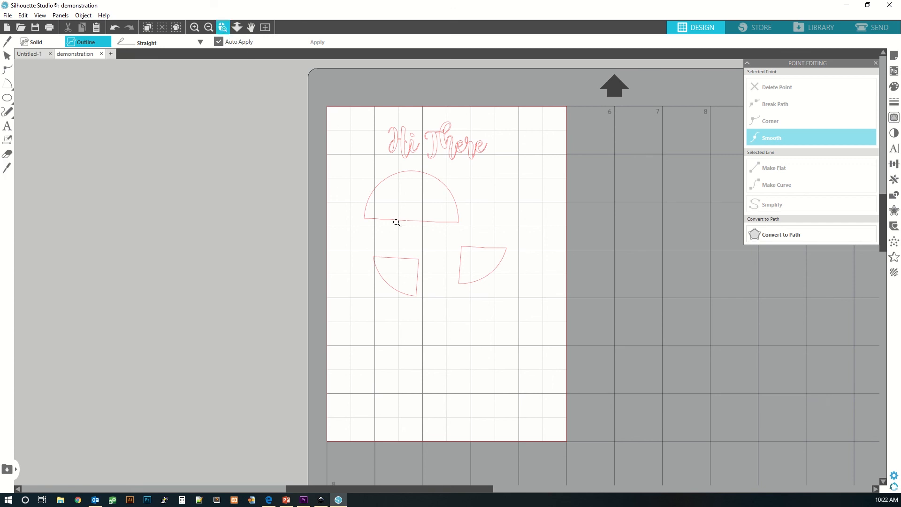
left_click_drag(390, 206, 428, 242)
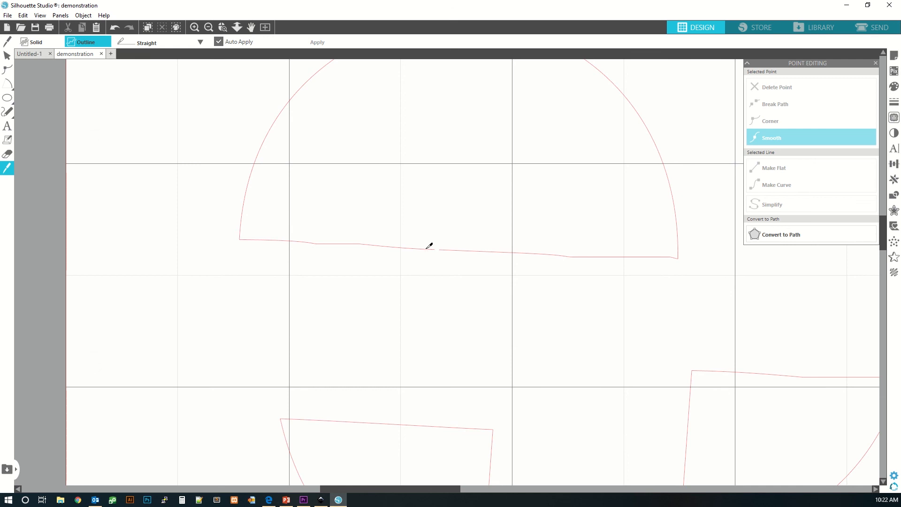
Close the gap in the upper half's flat edge by joining its two open end points.
left_click(7, 56)
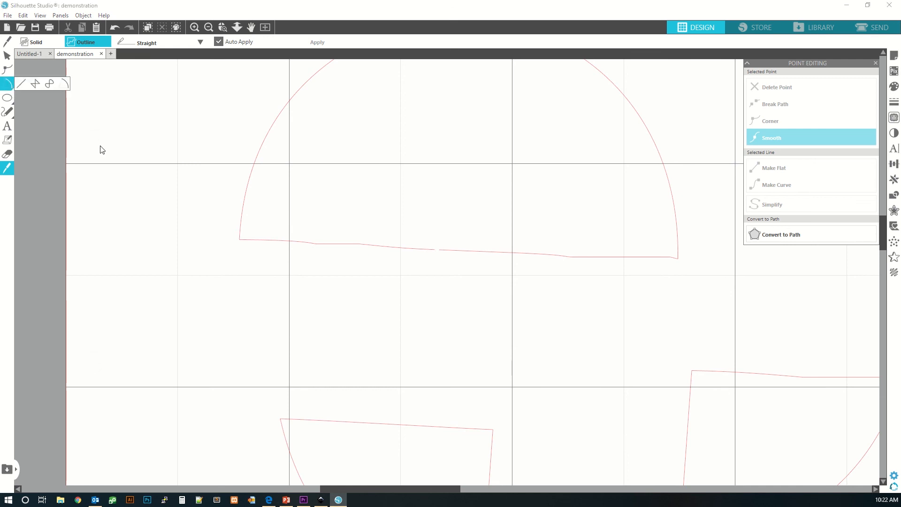
left_click(360, 244)
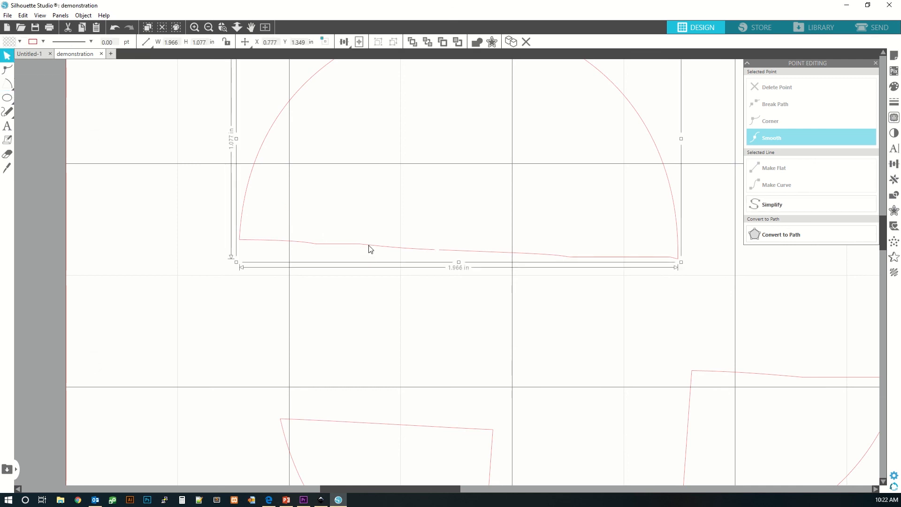
double_click(367, 245)
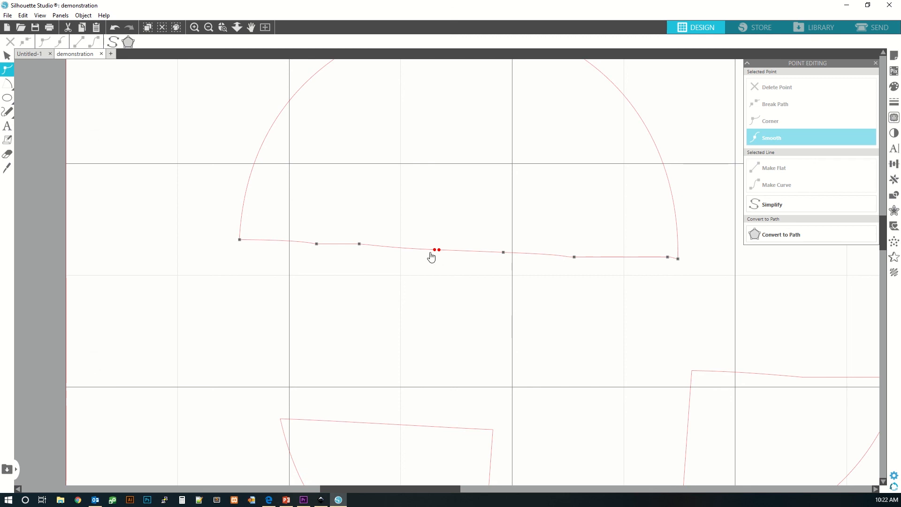
left_click(435, 253)
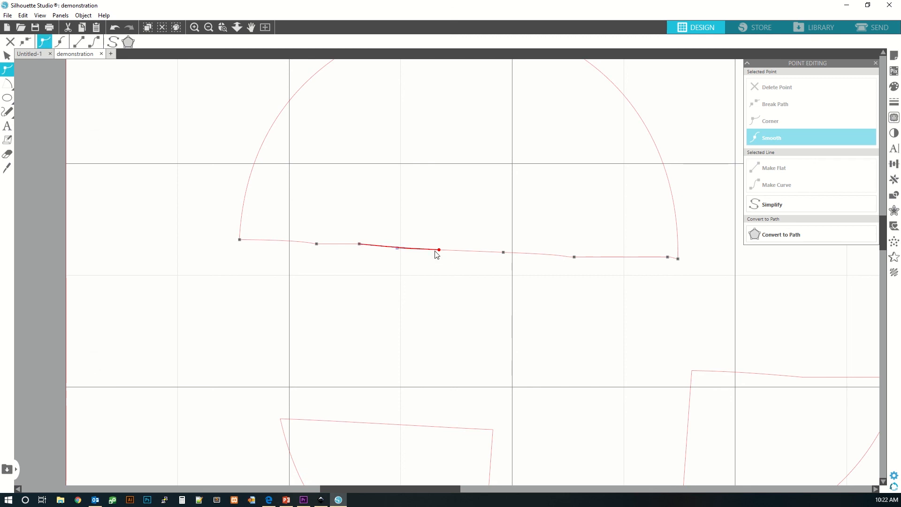
left_click(456, 284)
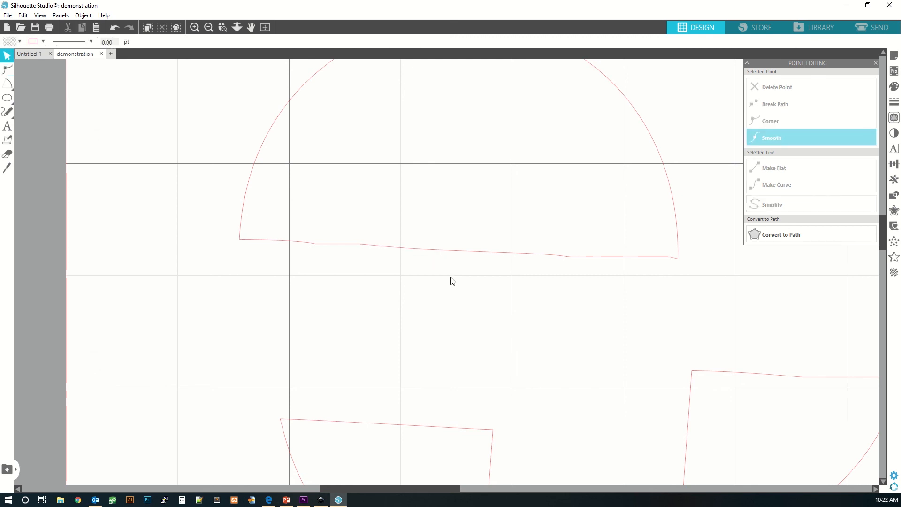
left_click(208, 28)
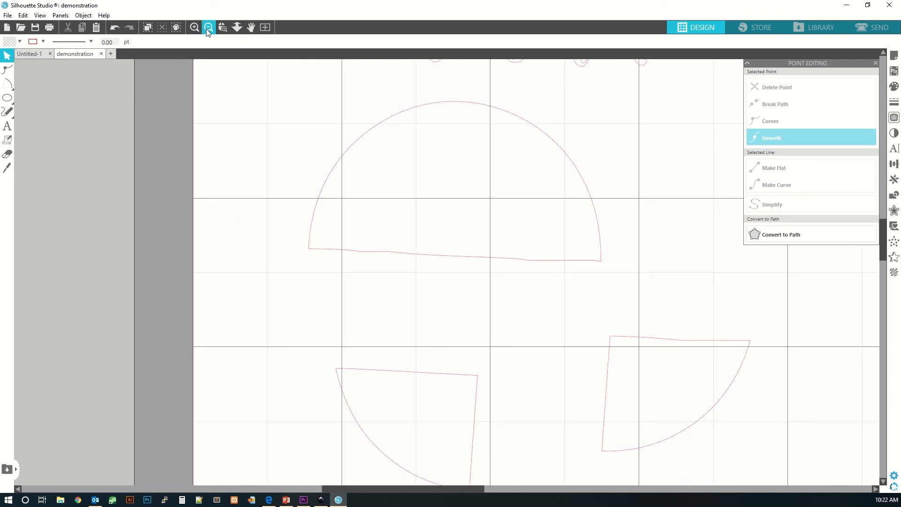
left_click(207, 30)
left_click(207, 30)
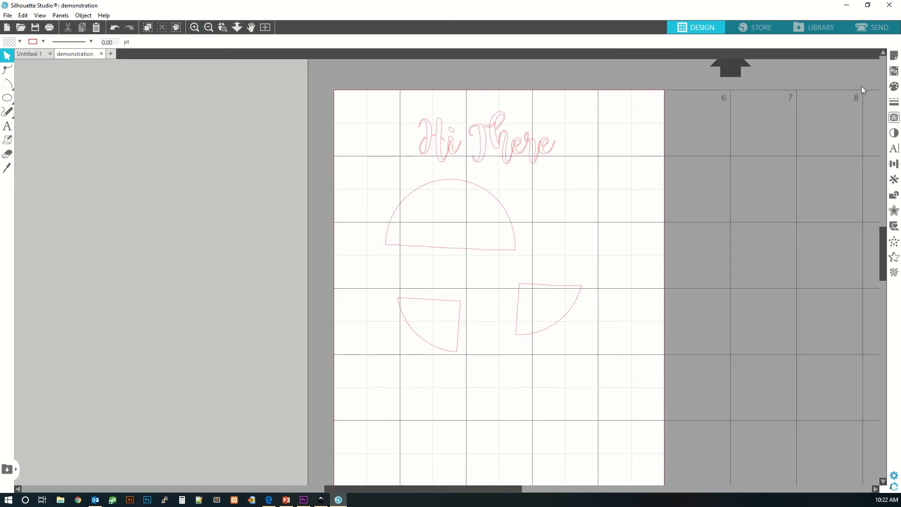